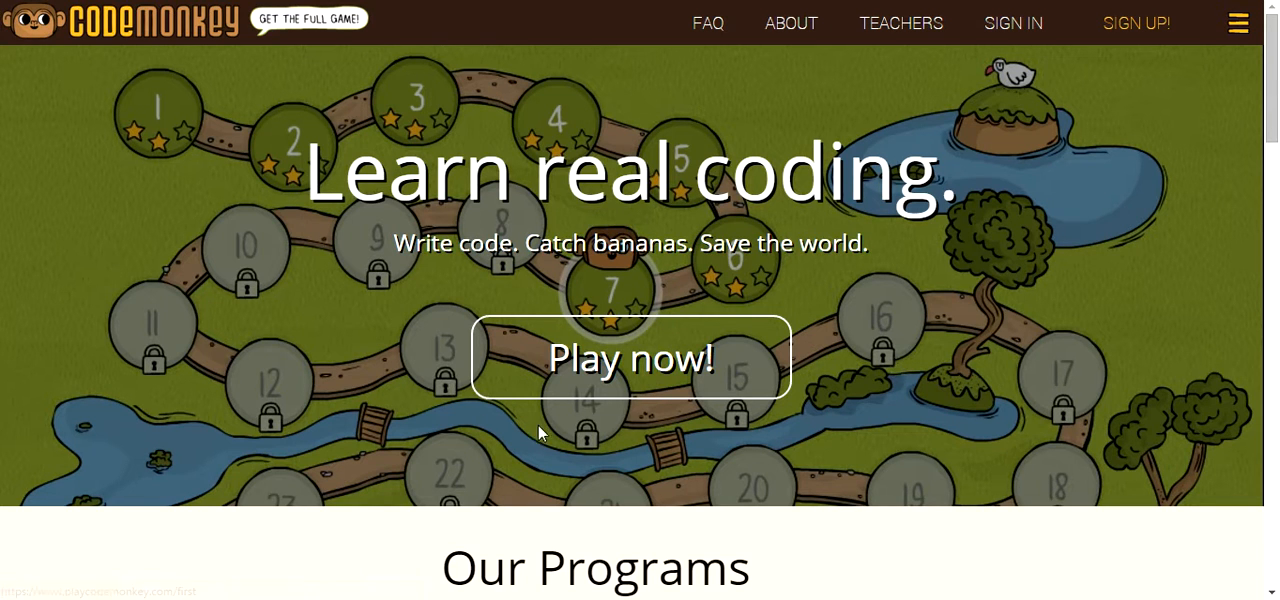
Start the free coding game, loading Challenge #0 with its 'step 15' starter code
left_click(644, 372)
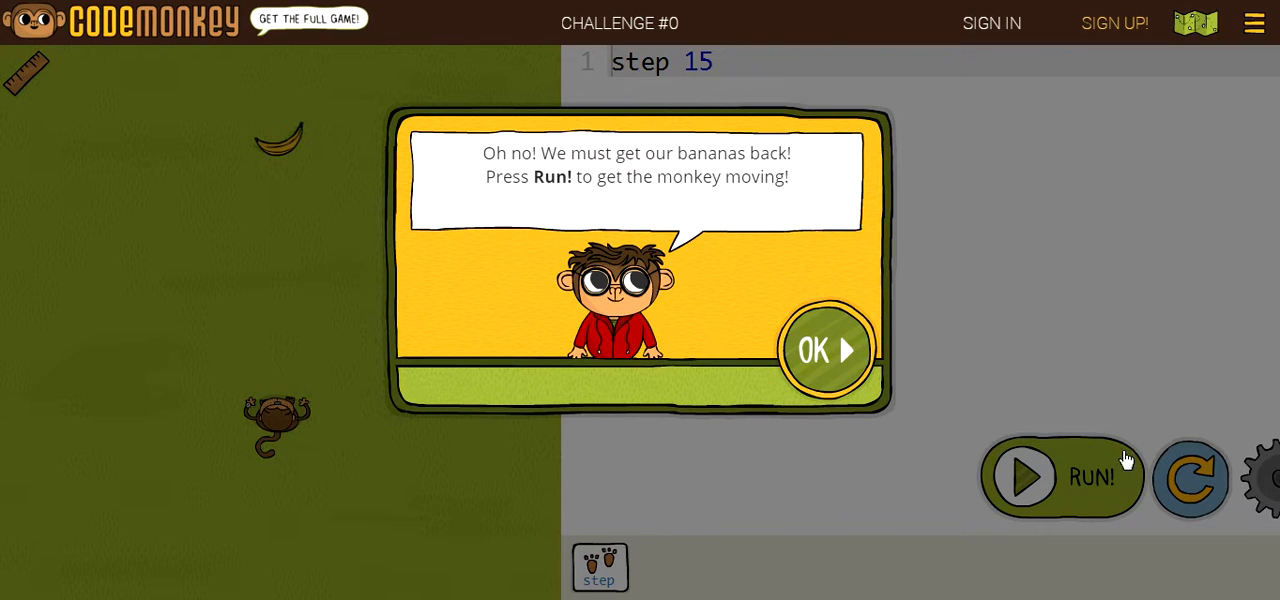
Dismiss the tutorial prompts, run 'step 15' to catch the banana, and continue to Challenge #1
left_click(898, 488)
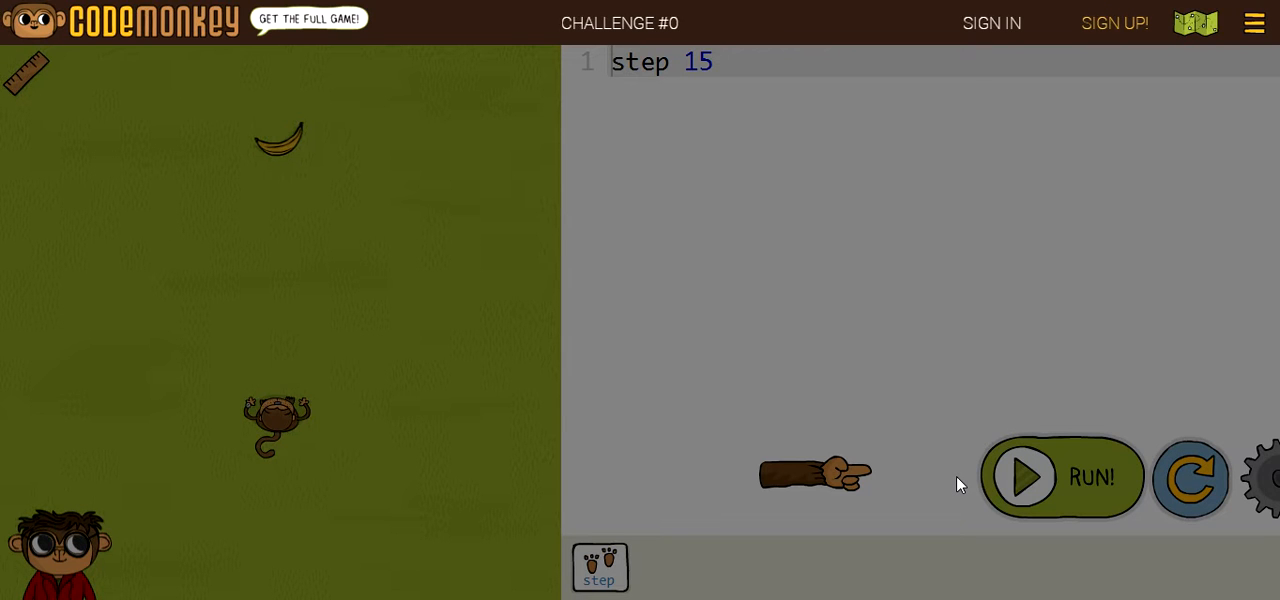
left_click(956, 476)
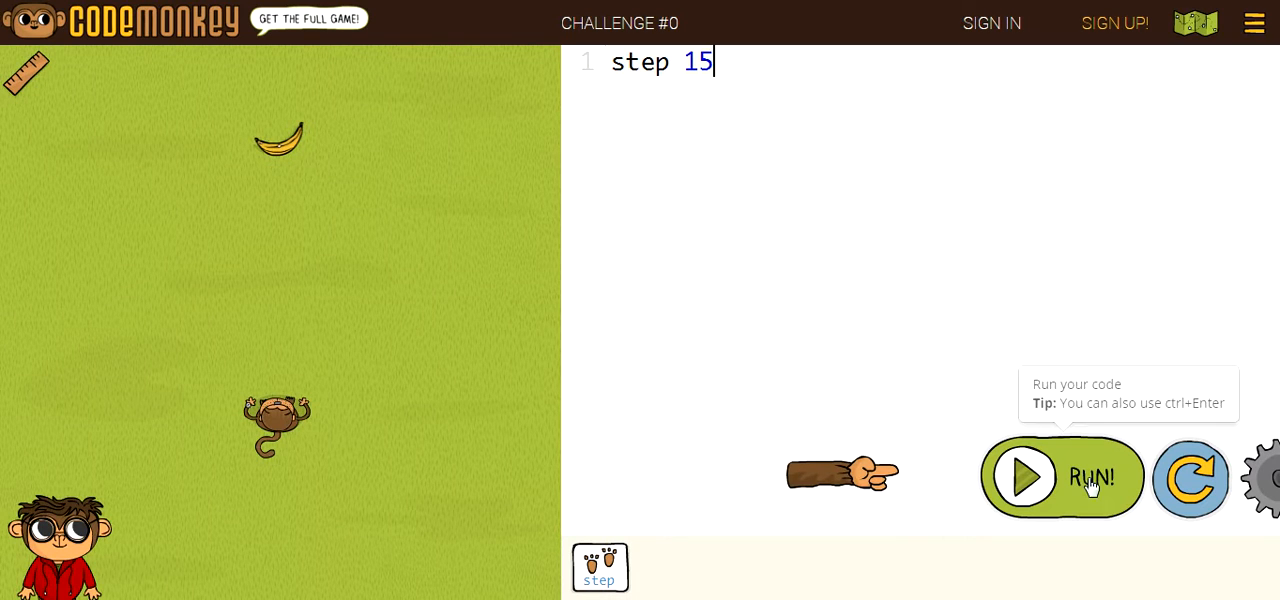
left_click(645, 100)
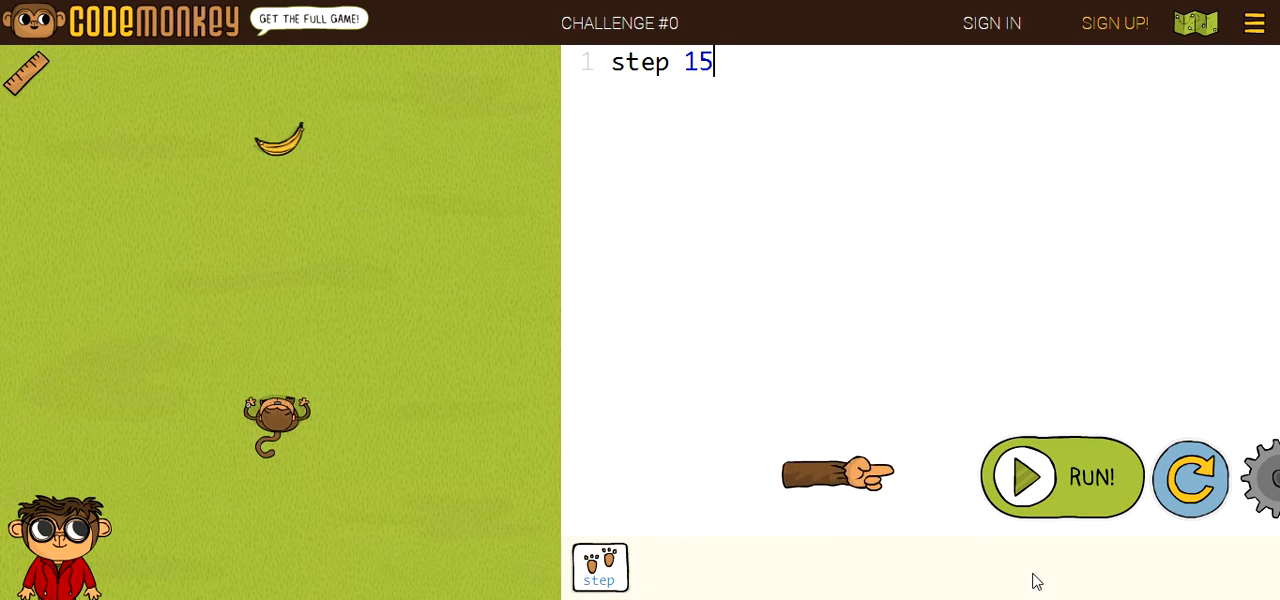
left_click(1062, 476)
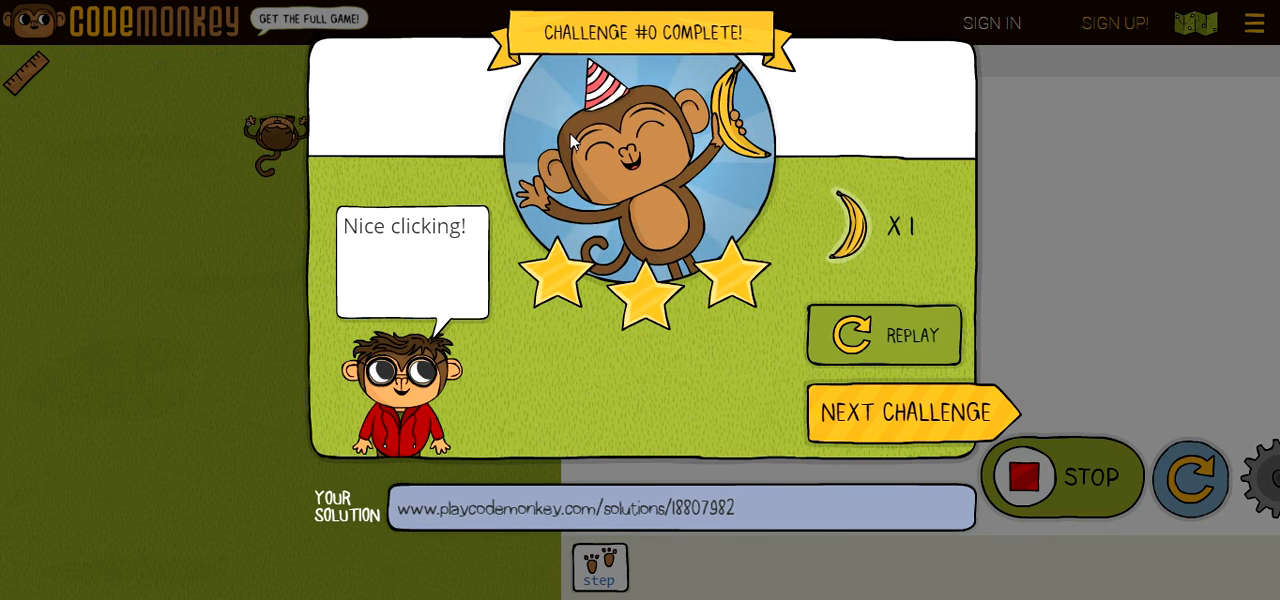
left_click(918, 430)
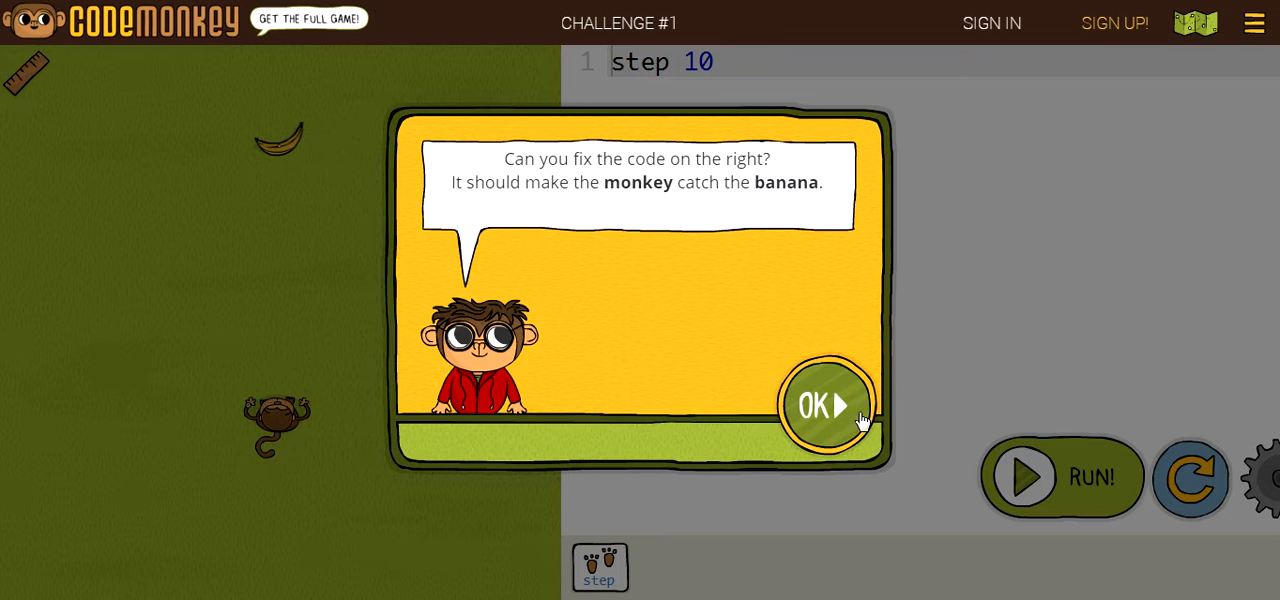
Edit Challenge #1's 'step 10' down to 'step 1' and run the corrected code
left_click(826, 405)
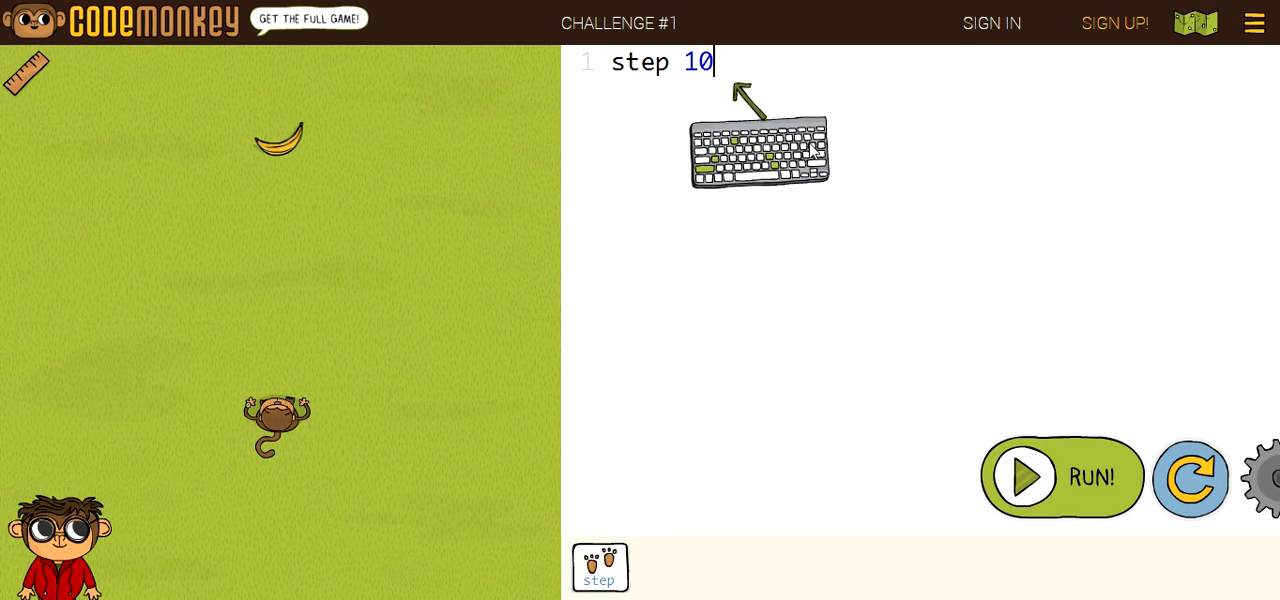
key("BackSpace")
type("5")
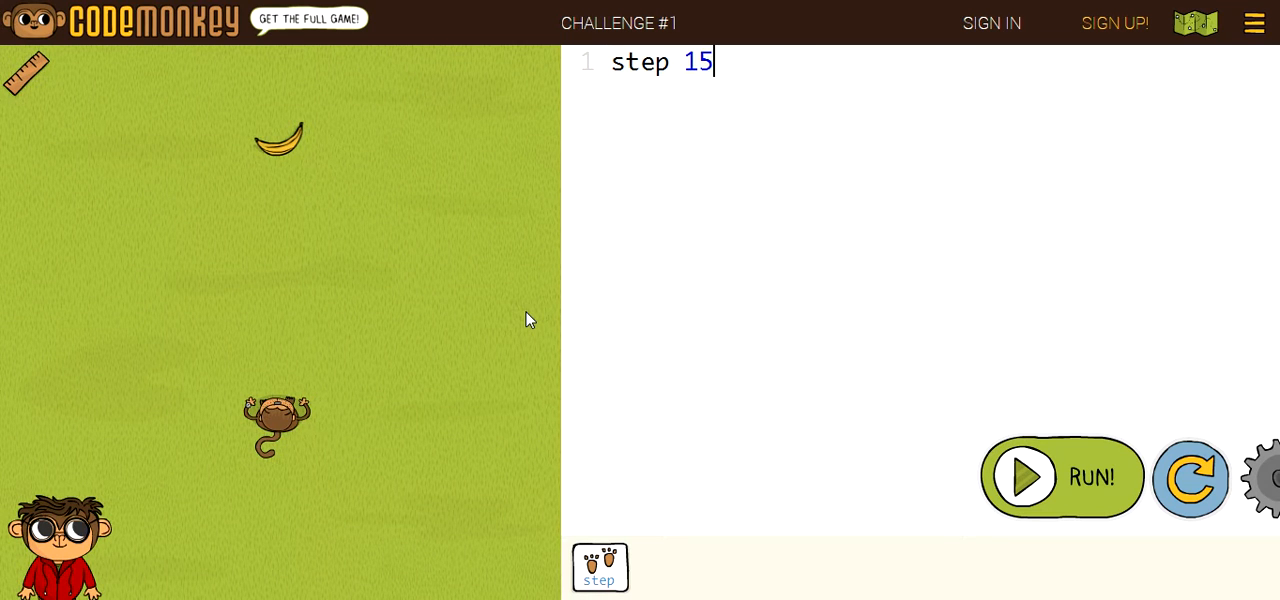
left_click(1060, 477)
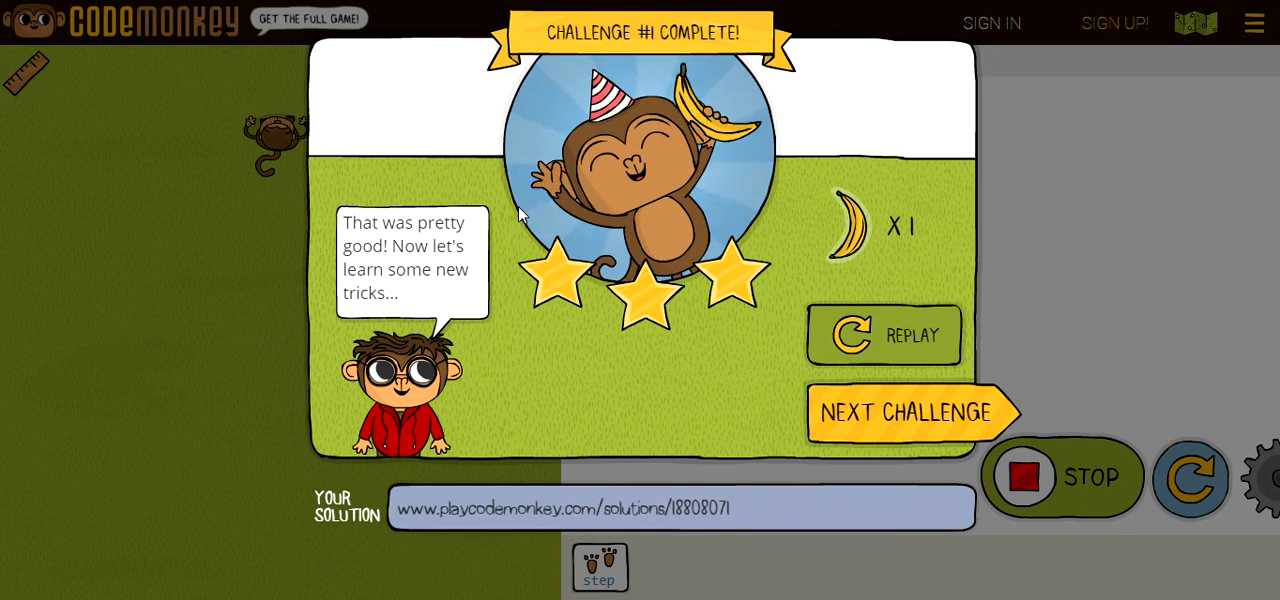
Enter Challenge #2 and measure the monkey-to-banana distance with the ruler
left_click(937, 424)
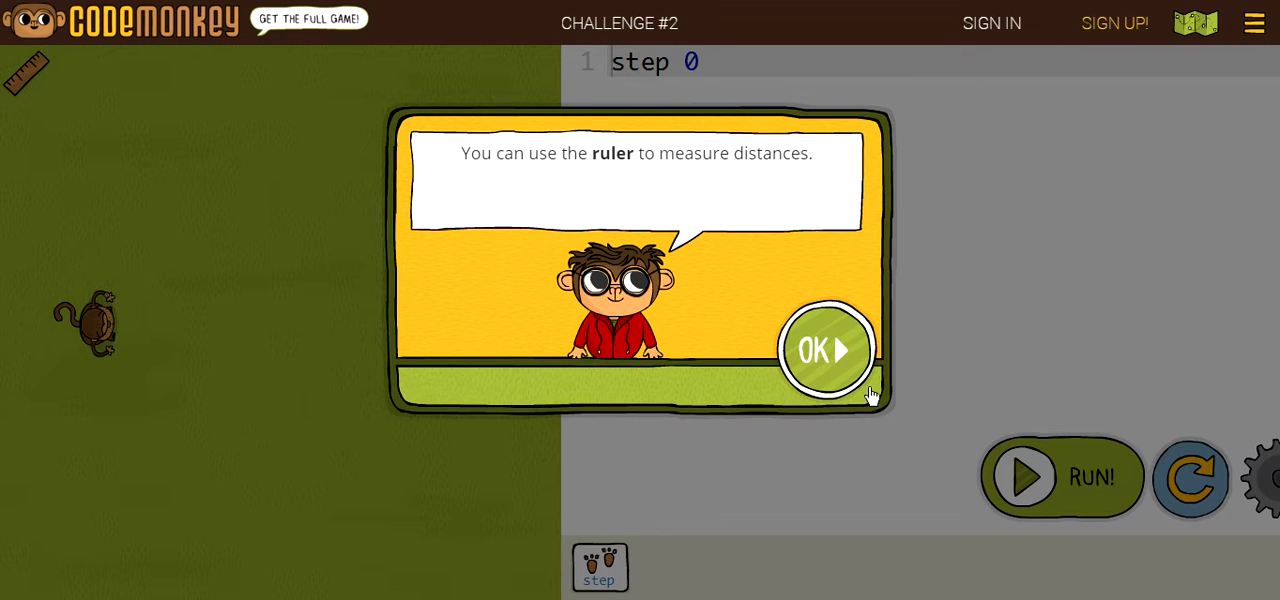
left_click(845, 350)
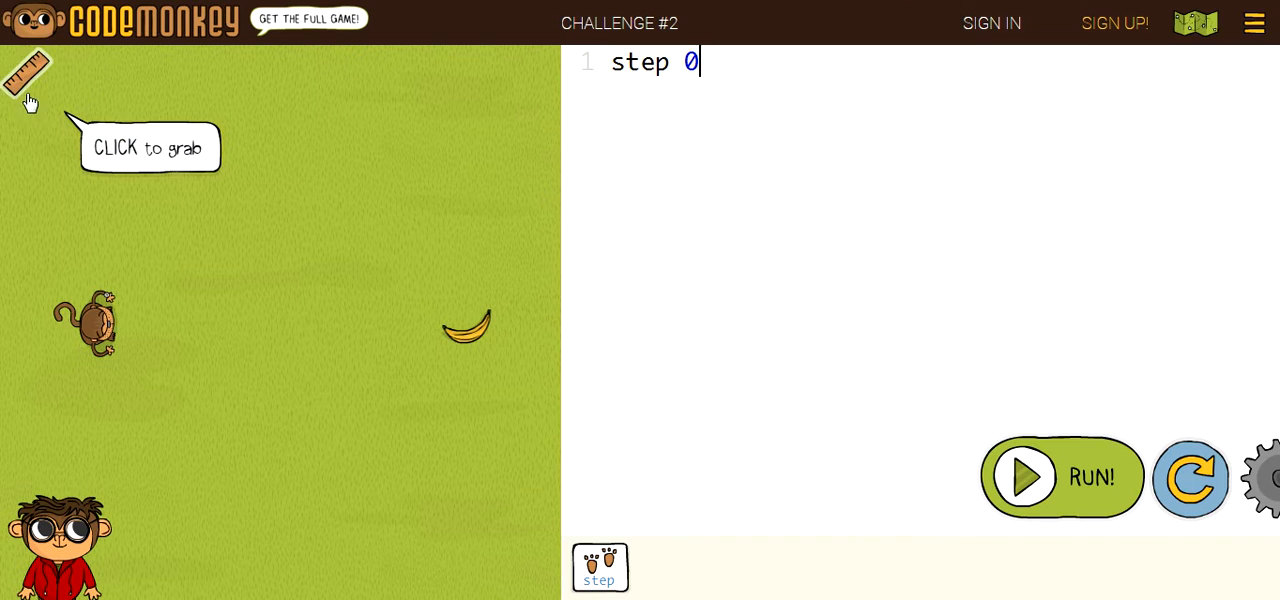
left_click(22, 74)
left_click(90, 300)
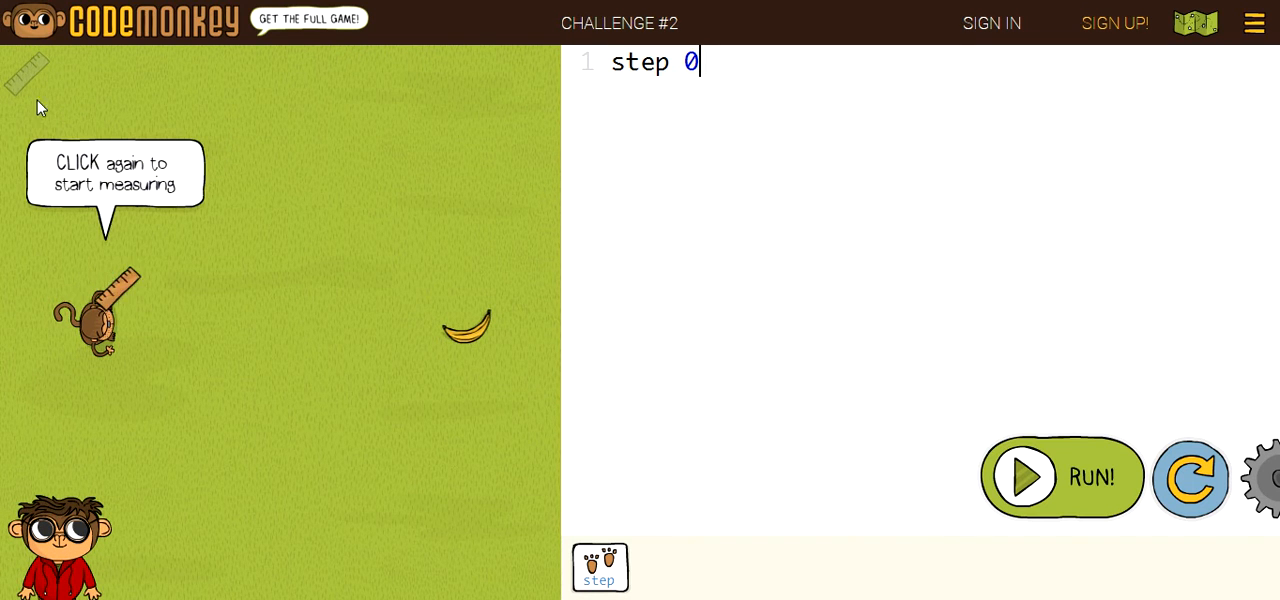
left_click(90, 300)
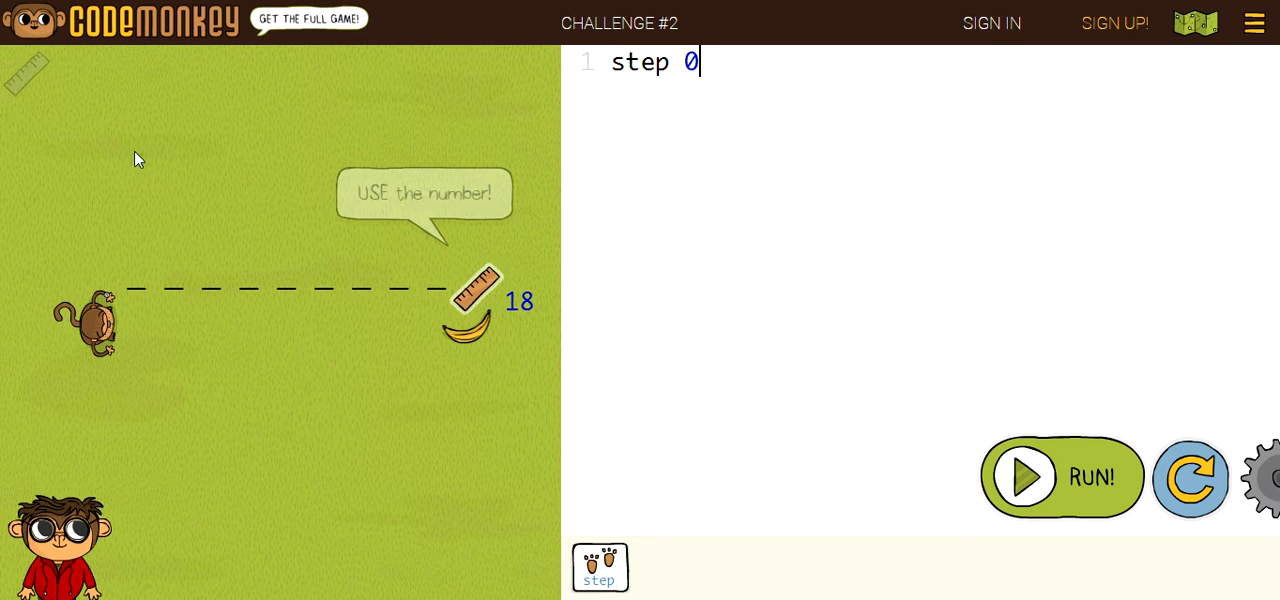
left_click(183, 167)
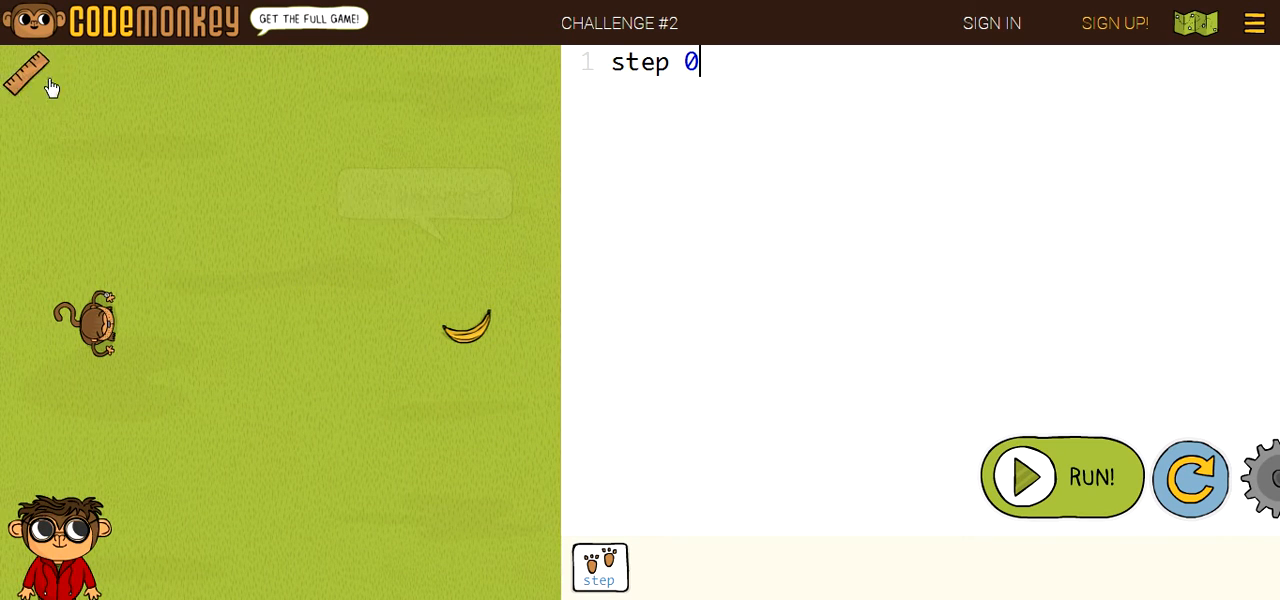
left_click(100, 325)
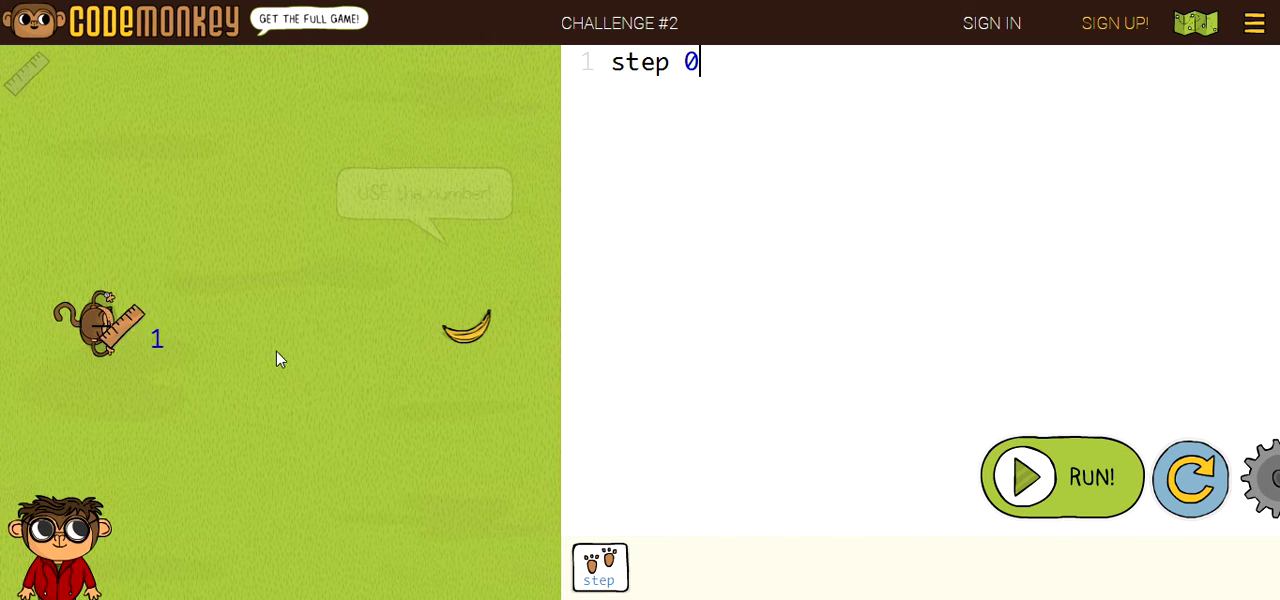
left_click(472, 334)
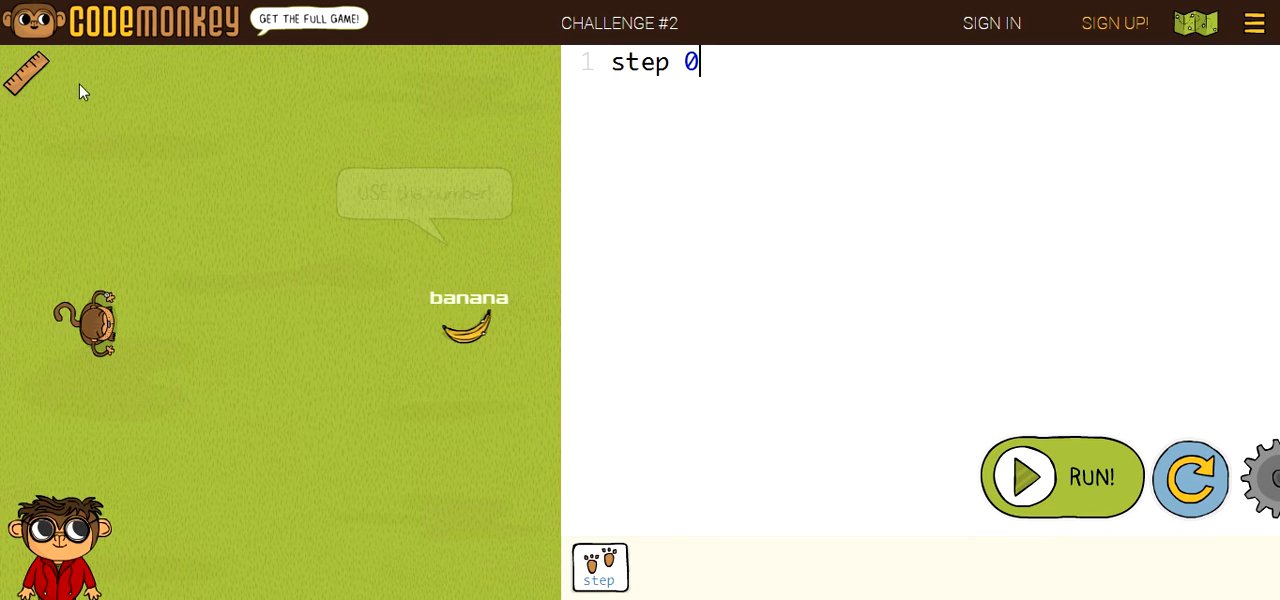
Re-measure to confirm the distance and run the 'step 20' code to reach the banana
left_click(27, 74)
left_click(88, 318)
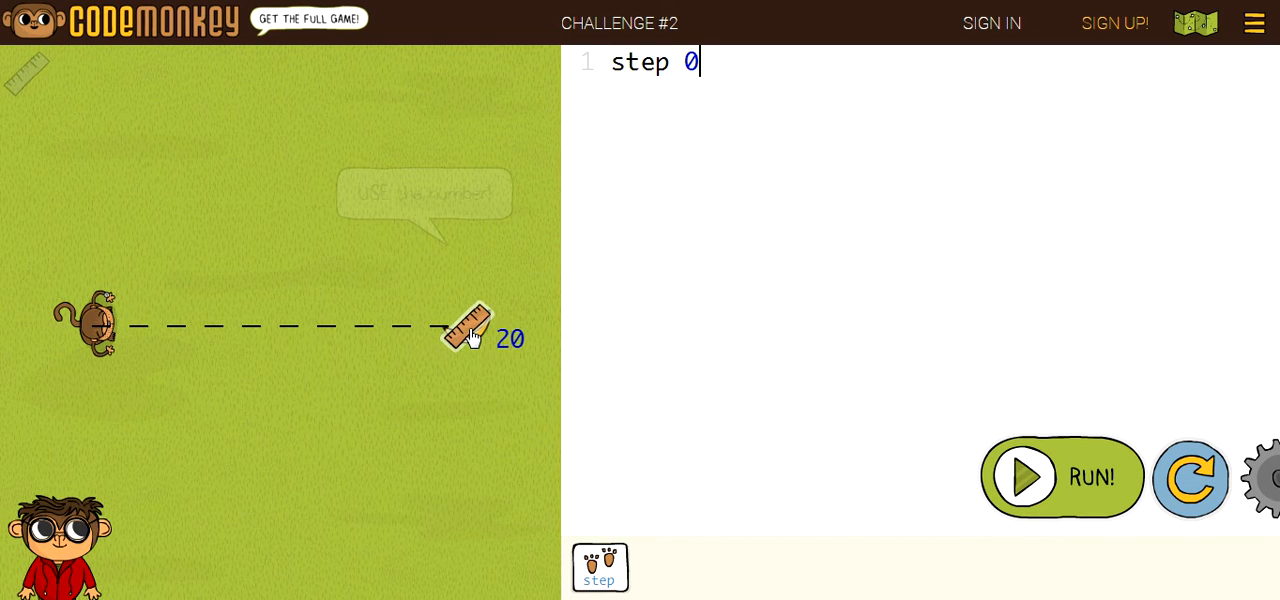
left_click(27, 74)
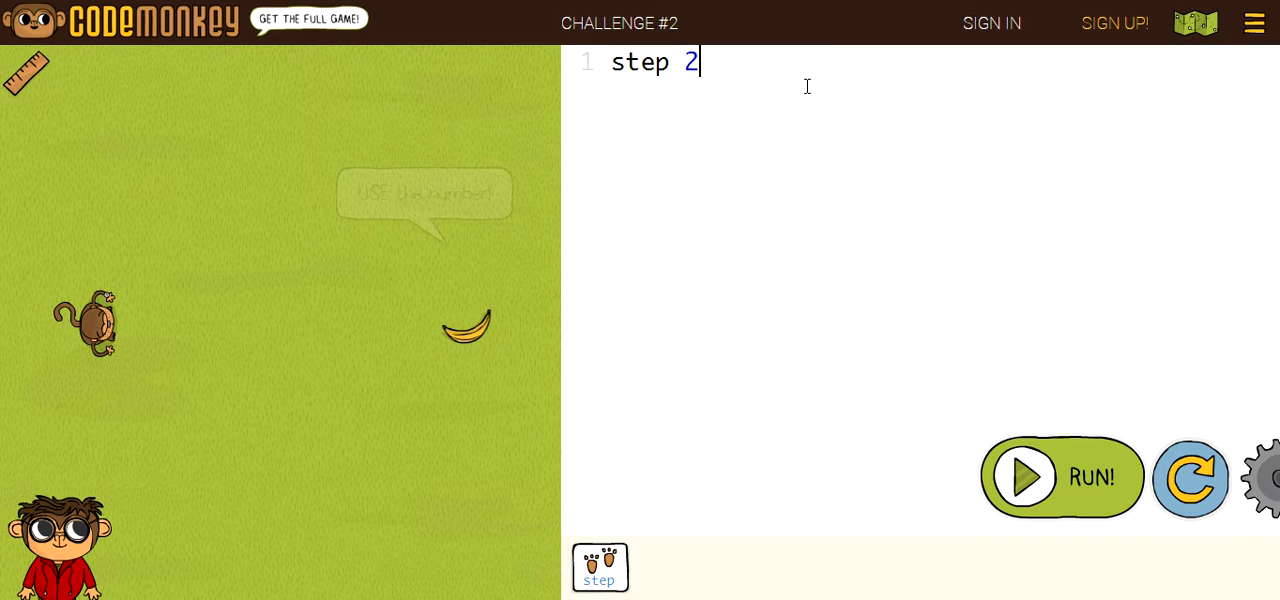
left_click(1048, 488)
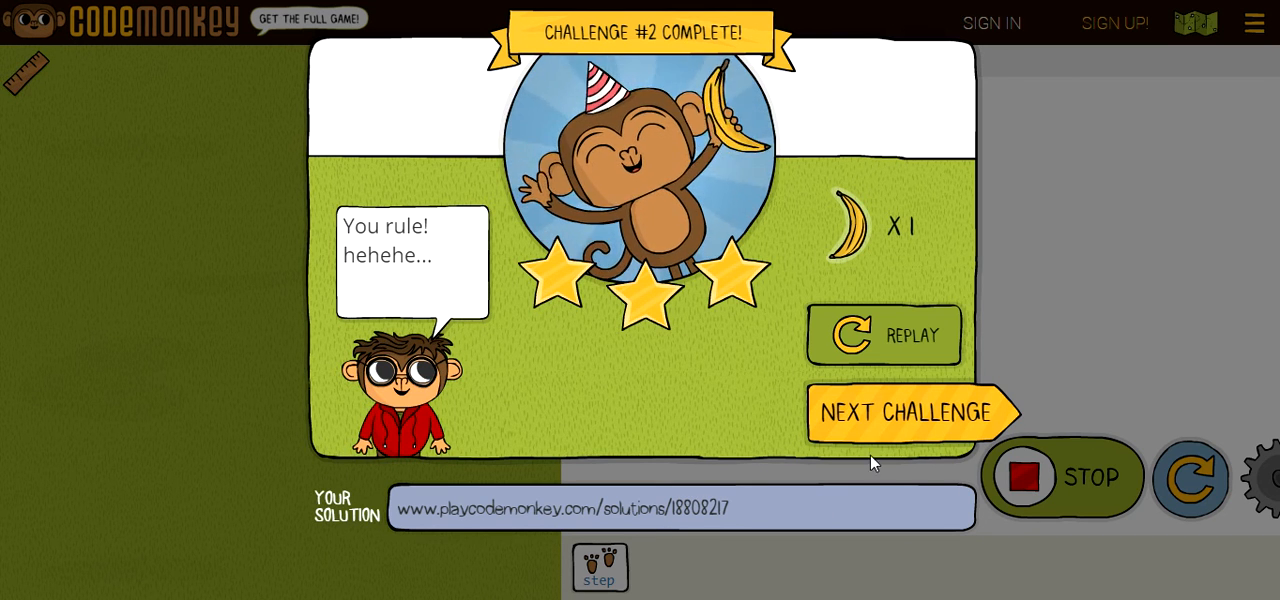
Enter Challenge #3 and run the code changed to 'turn right, step 12'
left_click(947, 422)
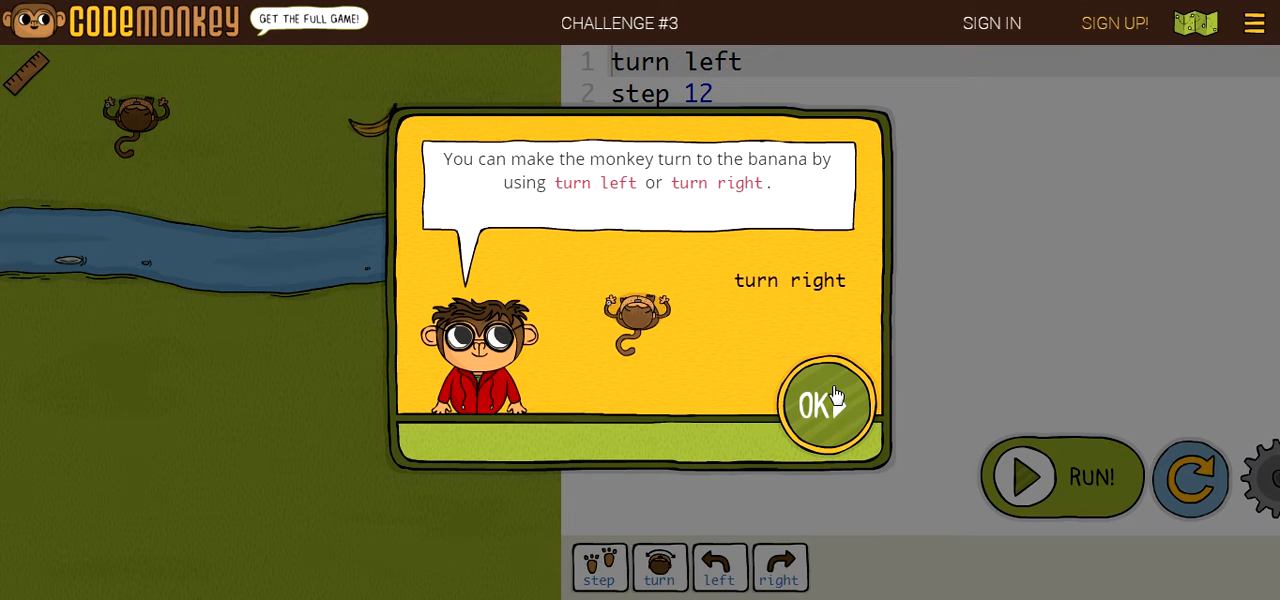
left_click(920, 240)
type("ri")
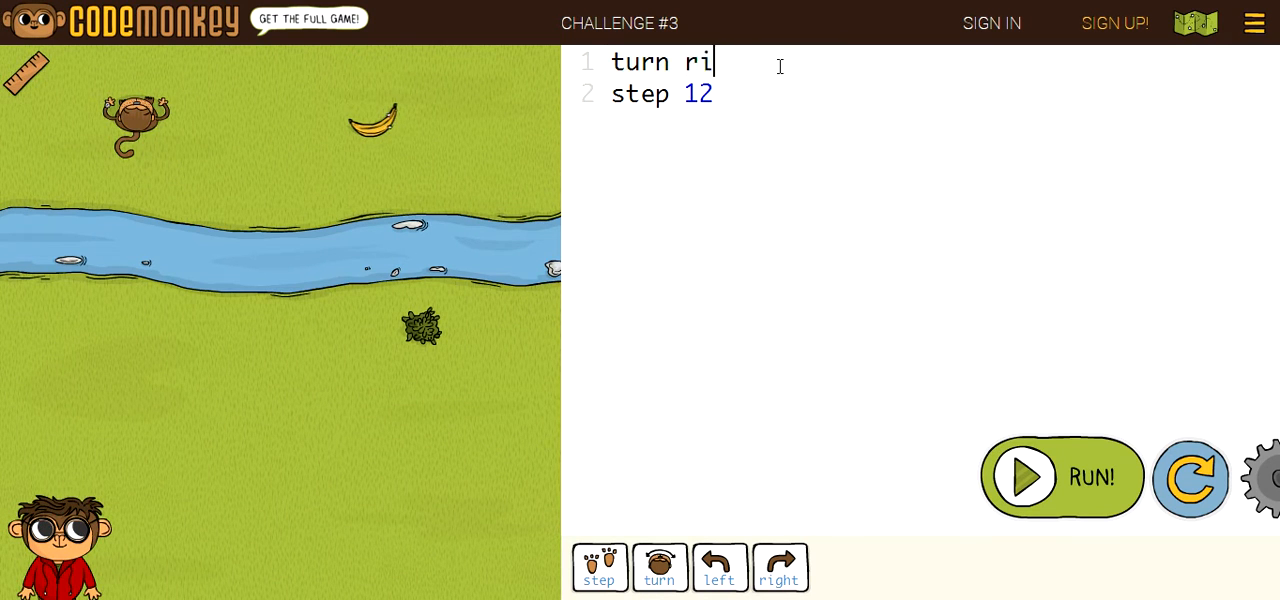
type("ght")
left_click(1045, 478)
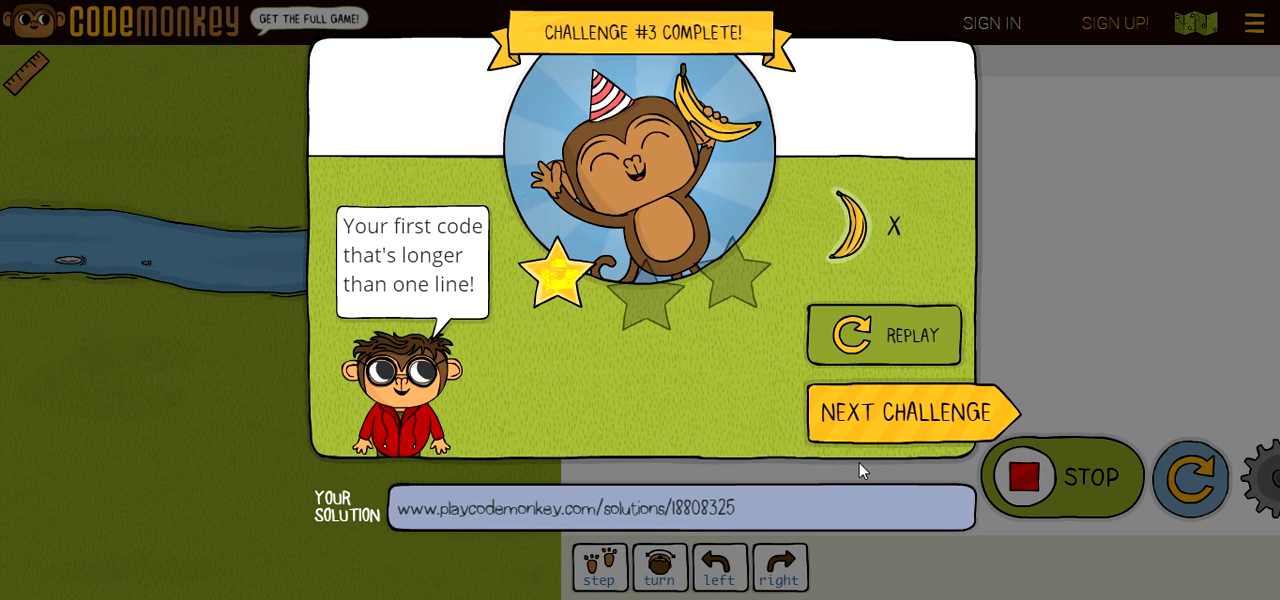
Continue from the Challenge #3 completion screen to Challenge #4
left_click(930, 418)
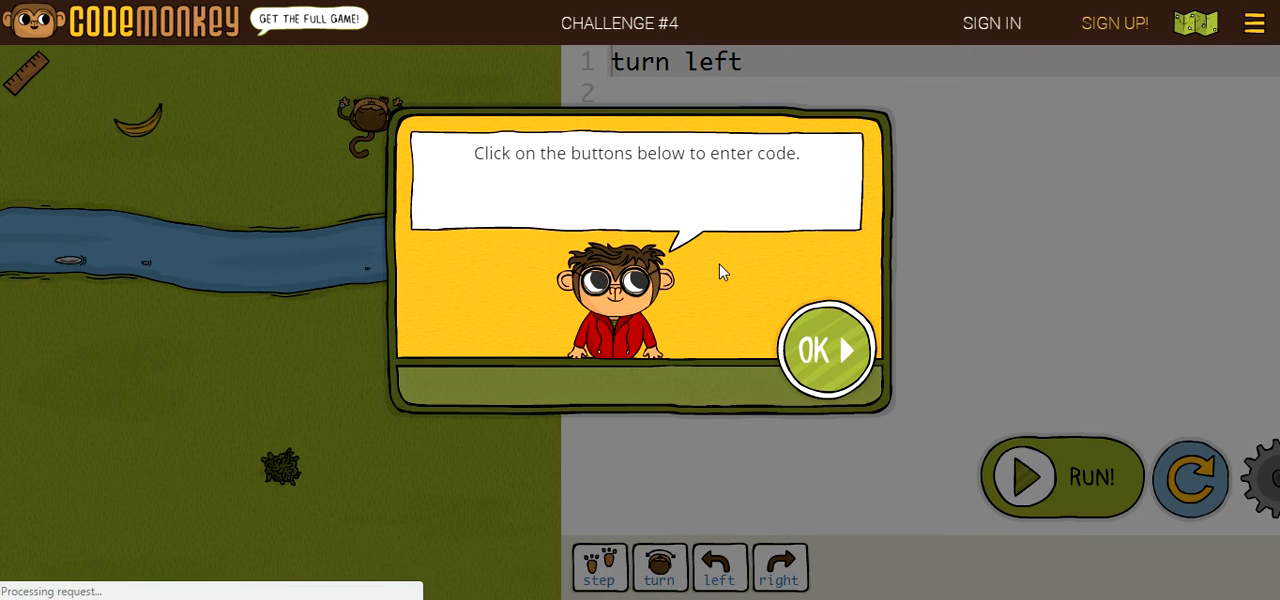
Clear the old code and write 'turn left' with a step command on line 2
left_click(828, 355)
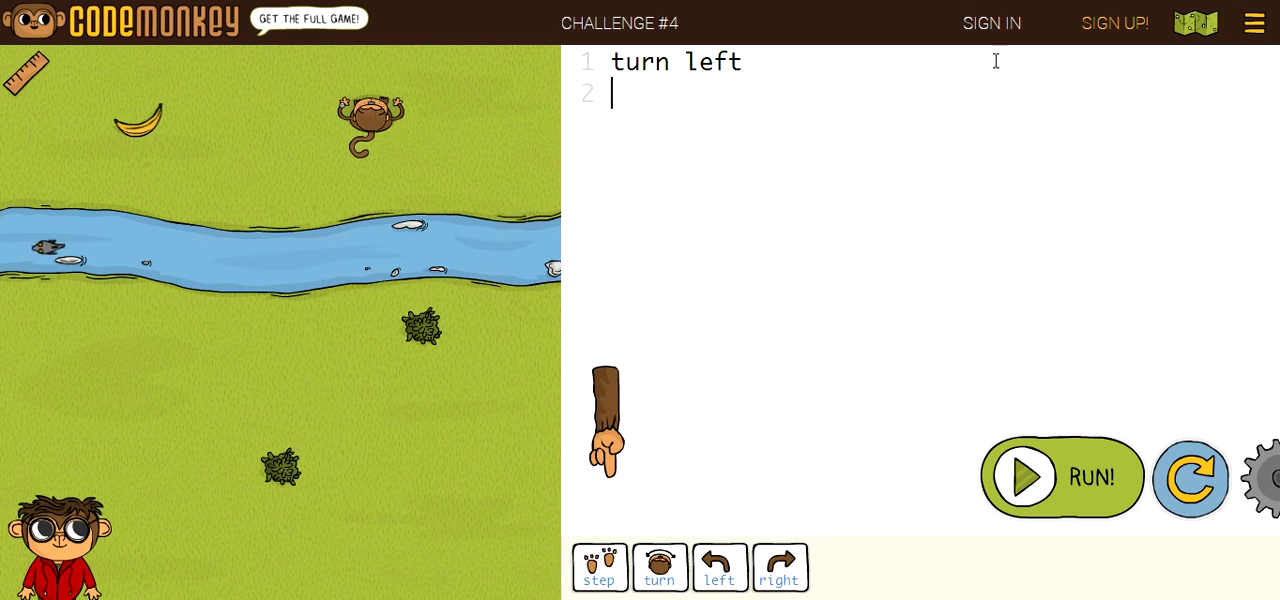
key("BackSpace")
key("BackSpace")
key("BackSpace")
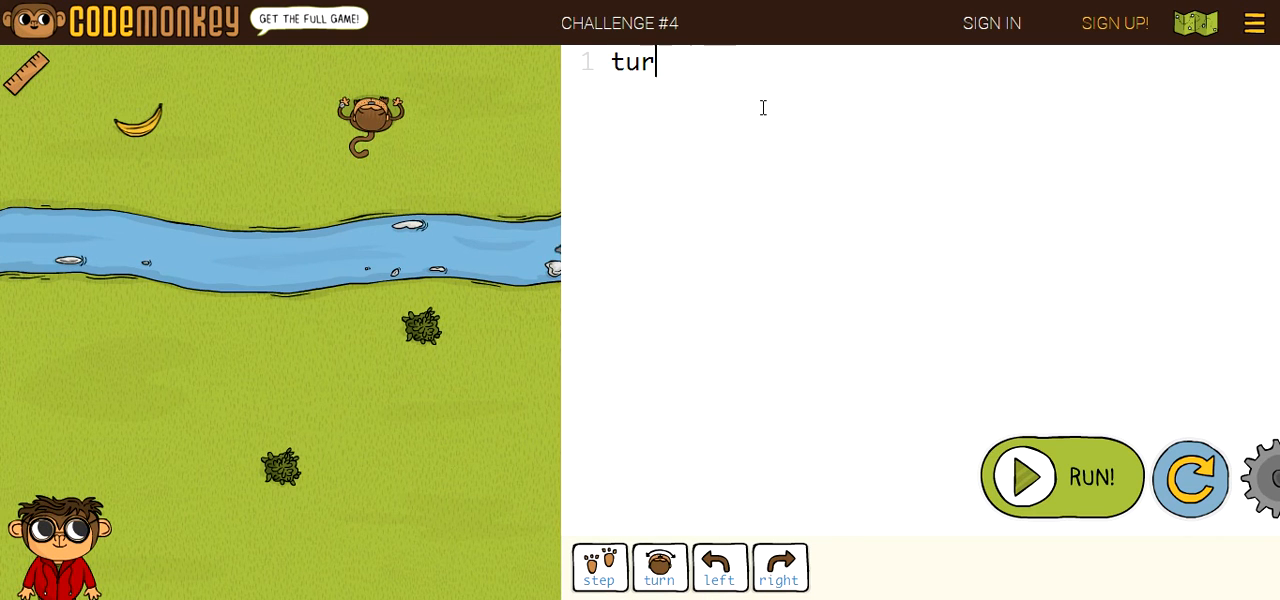
type("n ri")
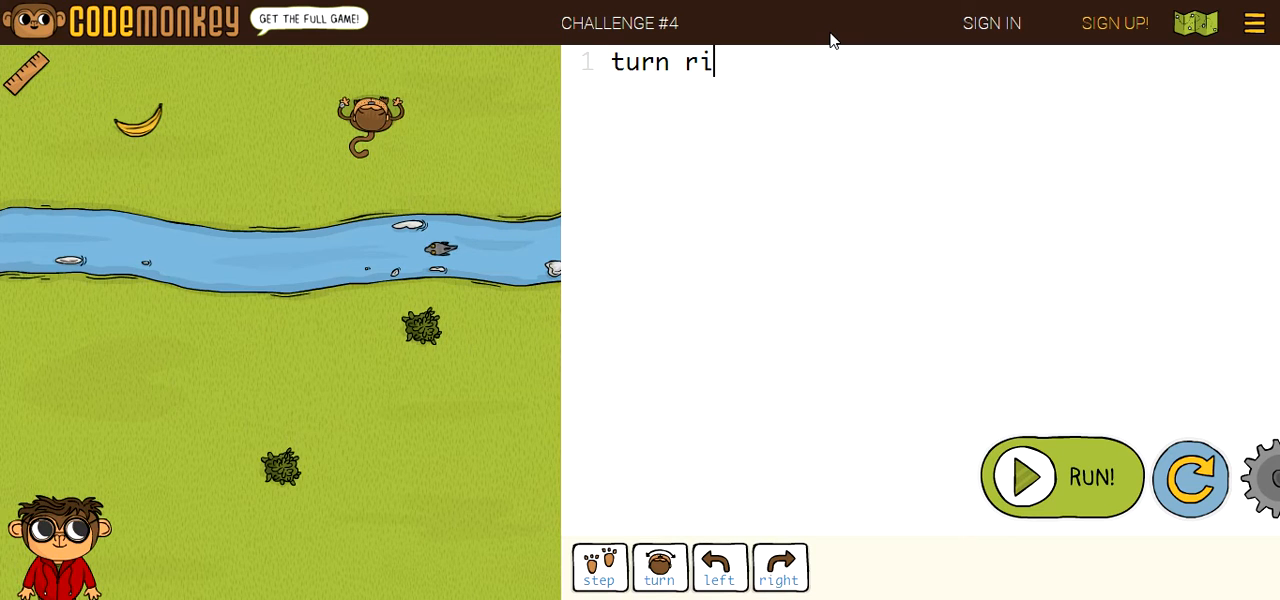
type("ght")
key("BackSpace")
key("BackSpace")
key("BackSpace")
key("BackSpace")
key("BackSpace")
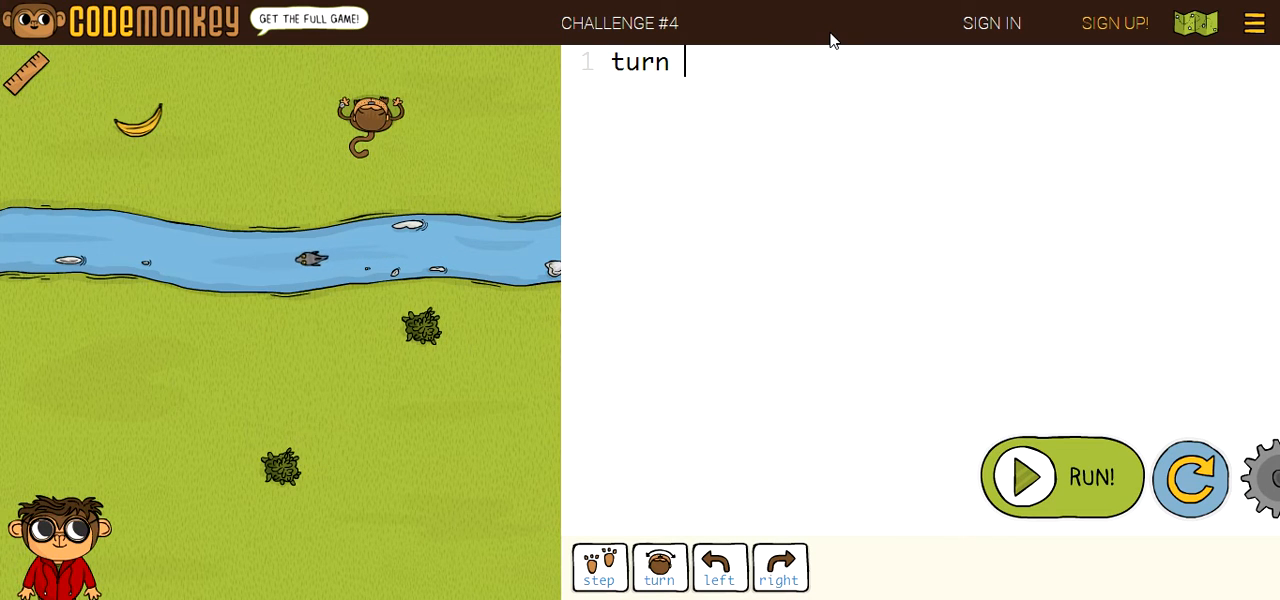
key("BackSpace")
key("BackSpace")
key("BackSpace")
key("BackSpace")
key("BackSpace")
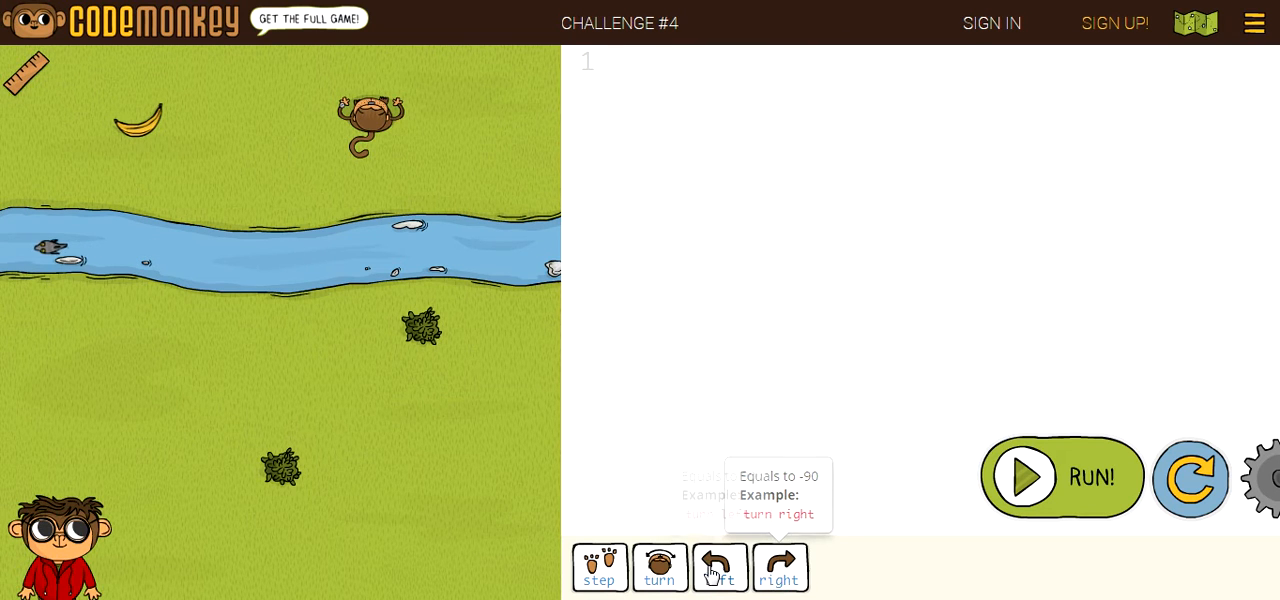
type("left")
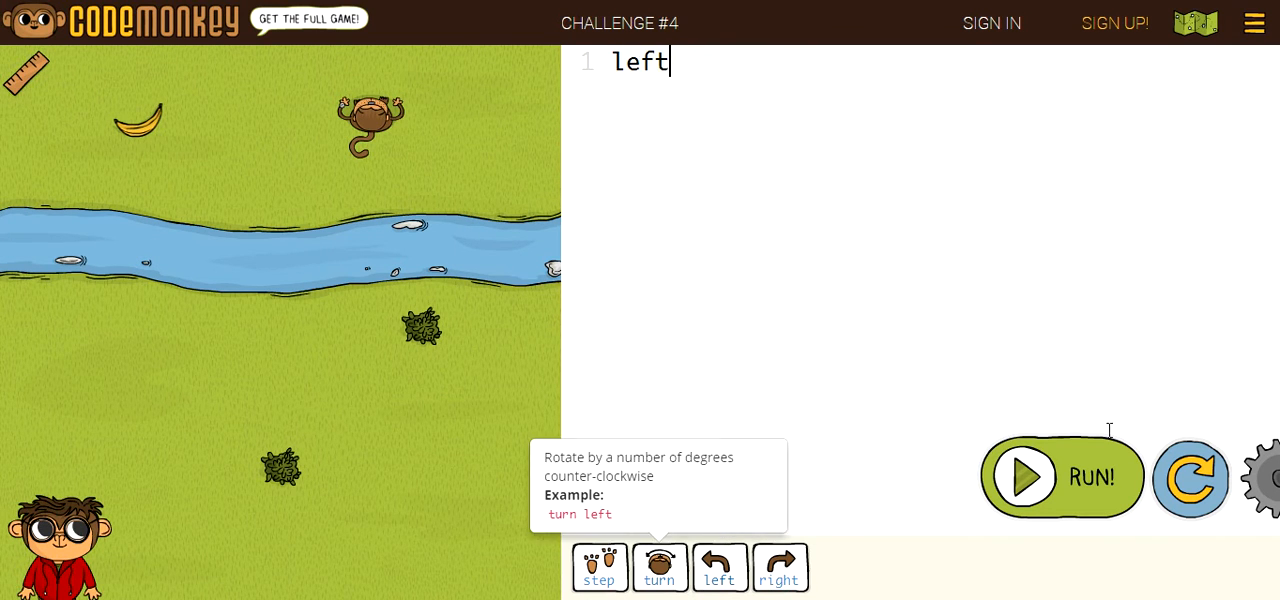
left_click(611, 62)
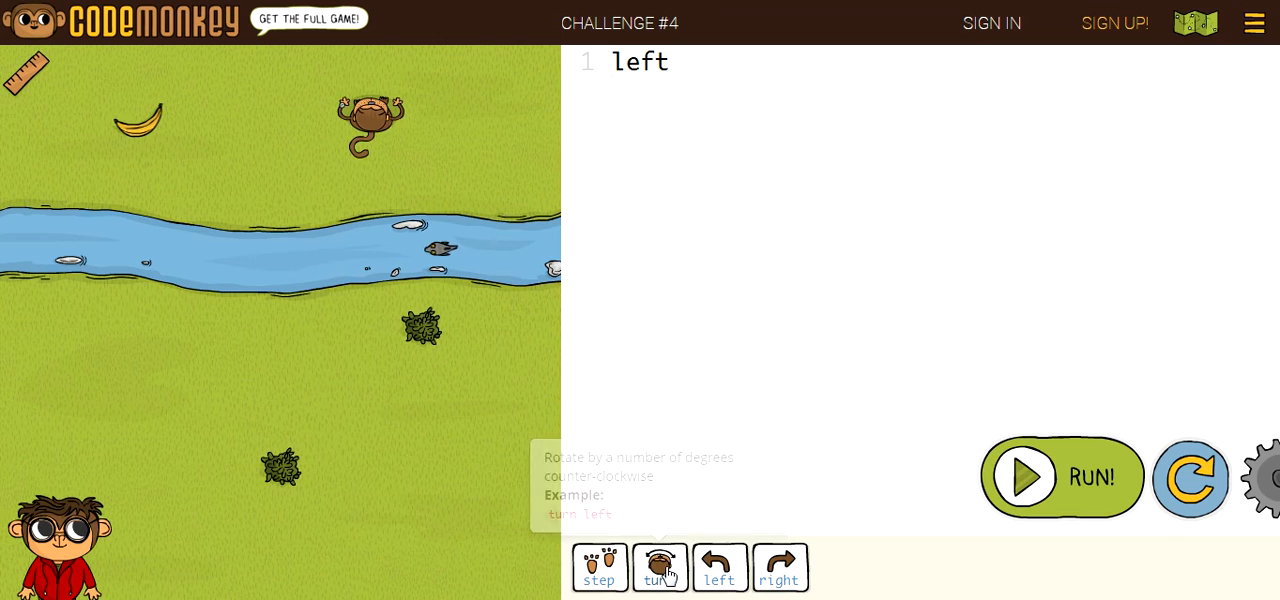
type("turn")
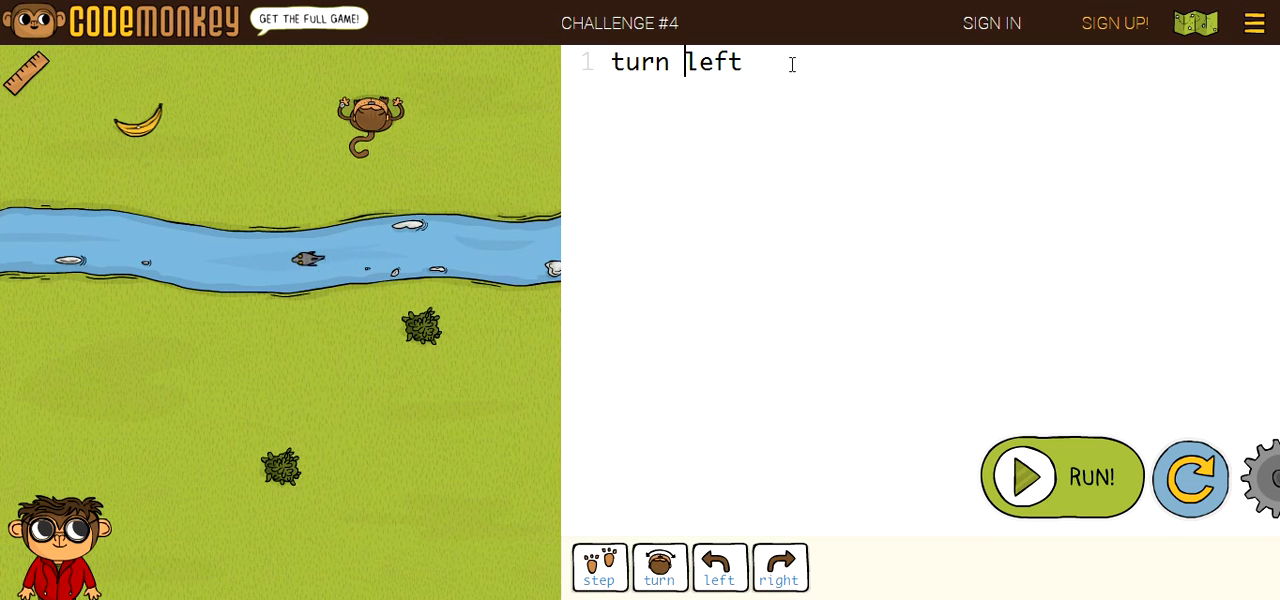
left_click(792, 63)
key("Return")
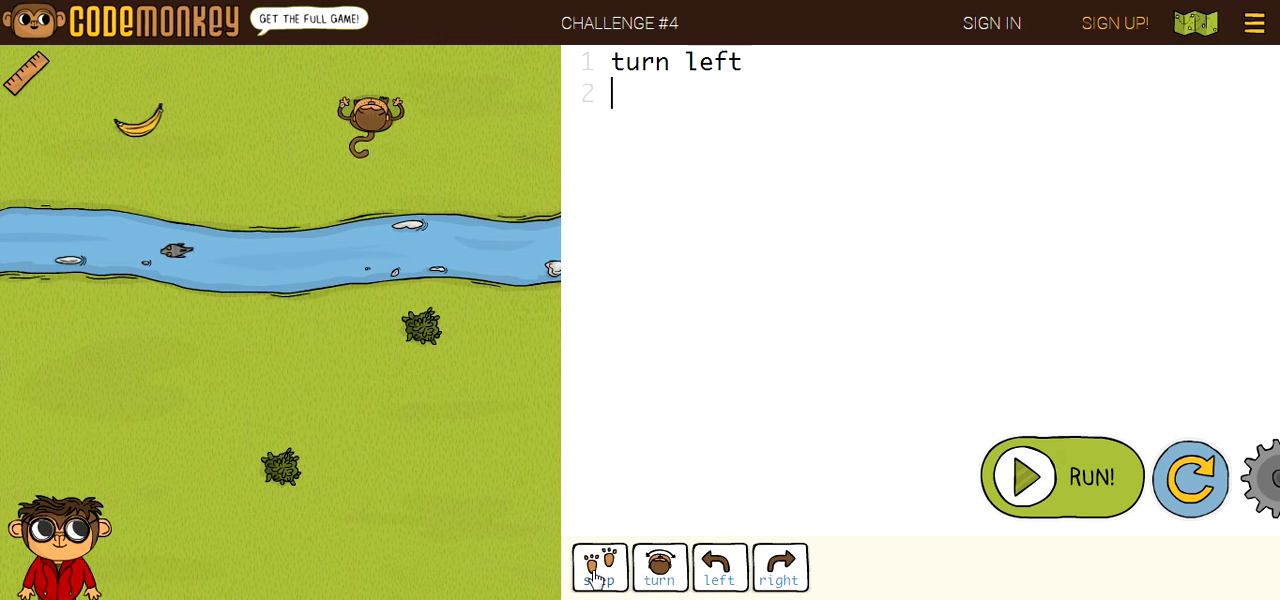
left_click(597, 572)
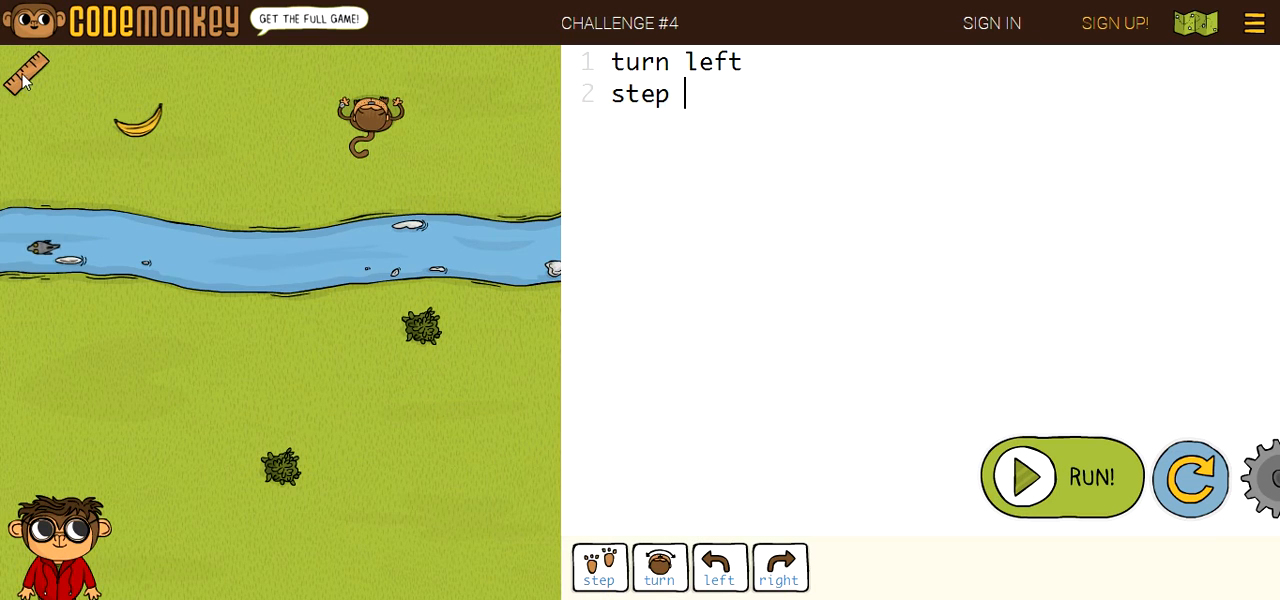
Measure the monkey-to-banana distance, run 'turn left, step 12', and continue to Challenge #5
left_click_drag(22, 75, 370, 115)
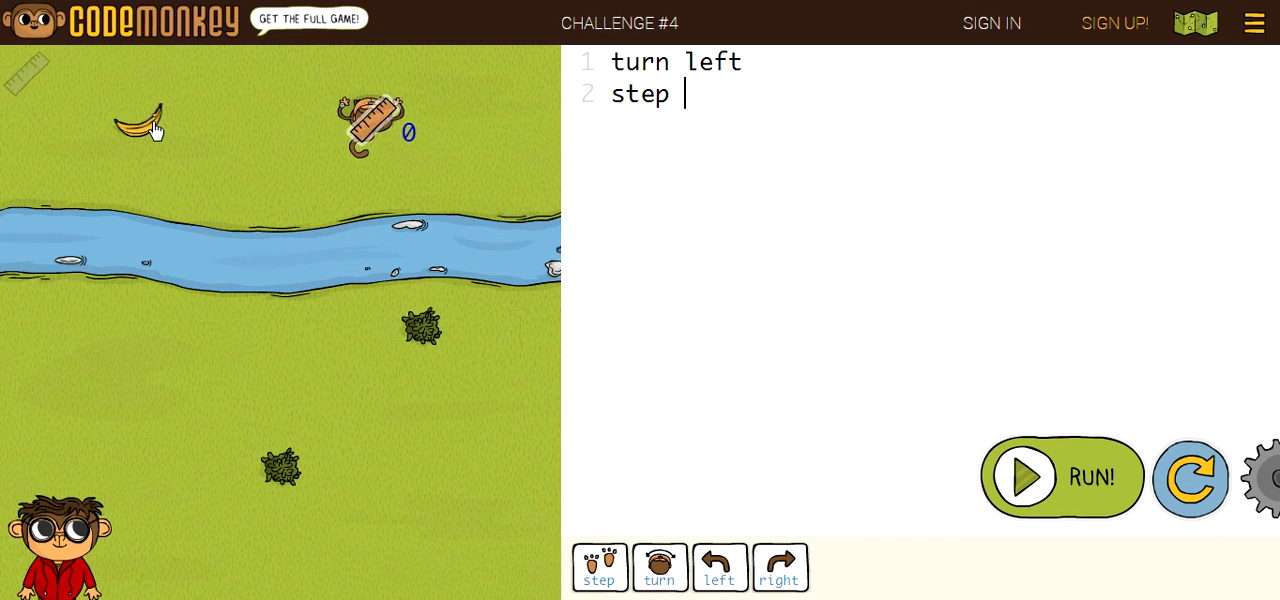
left_click_drag(155, 128, 30, 75)
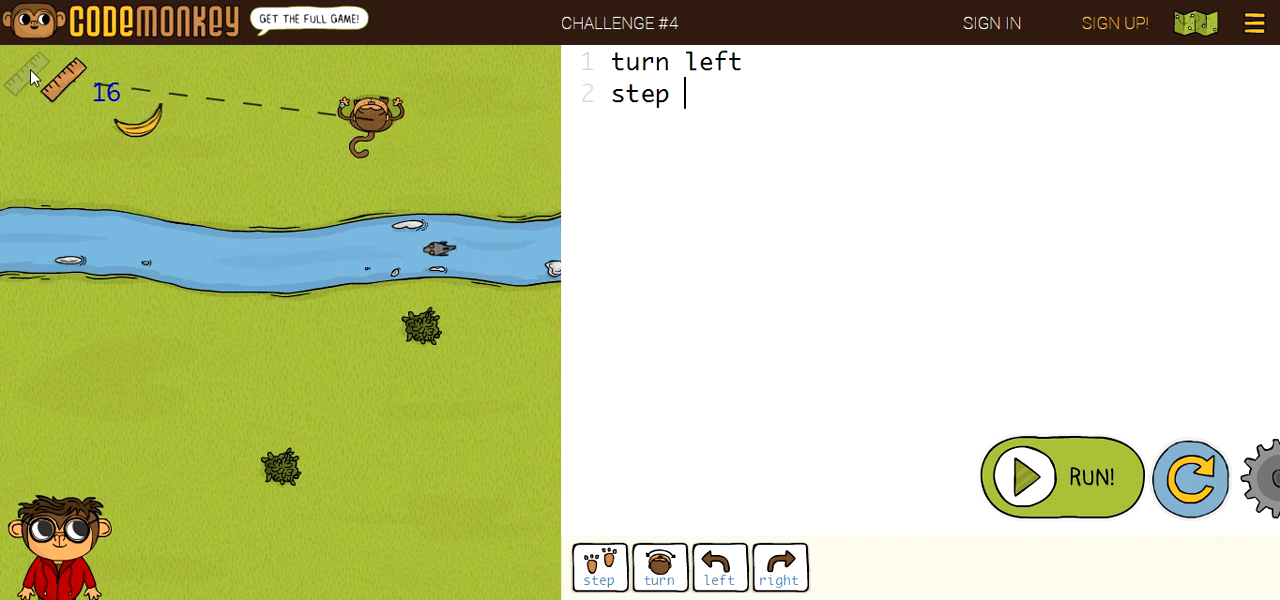
type("1")
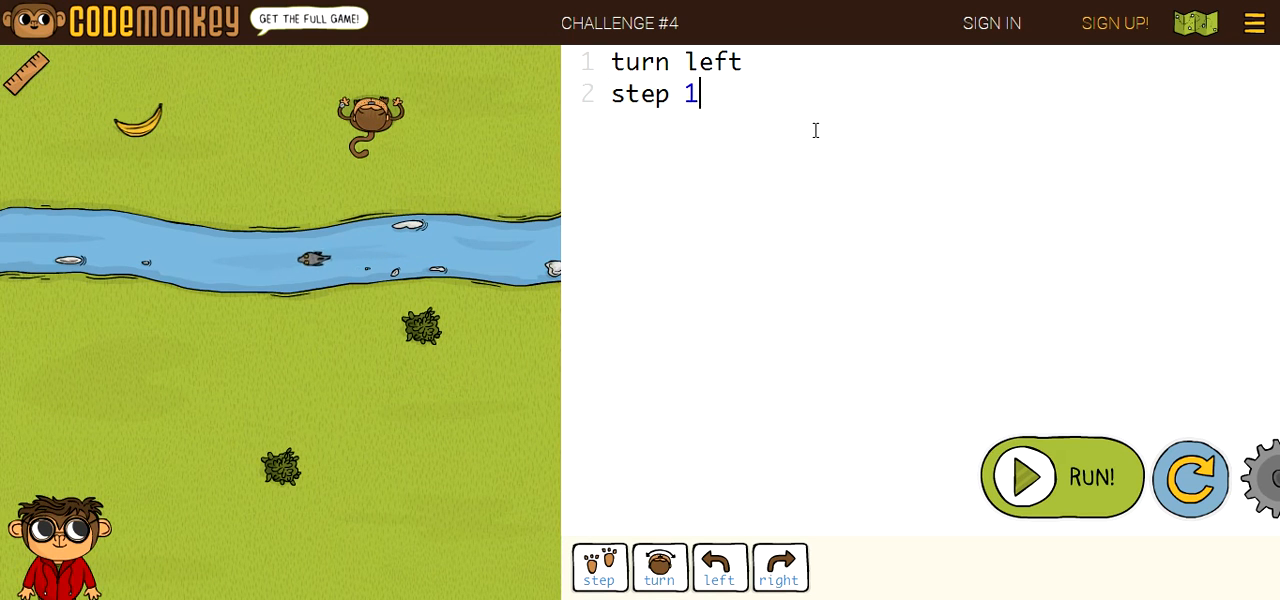
type("2")
left_click(1062, 477)
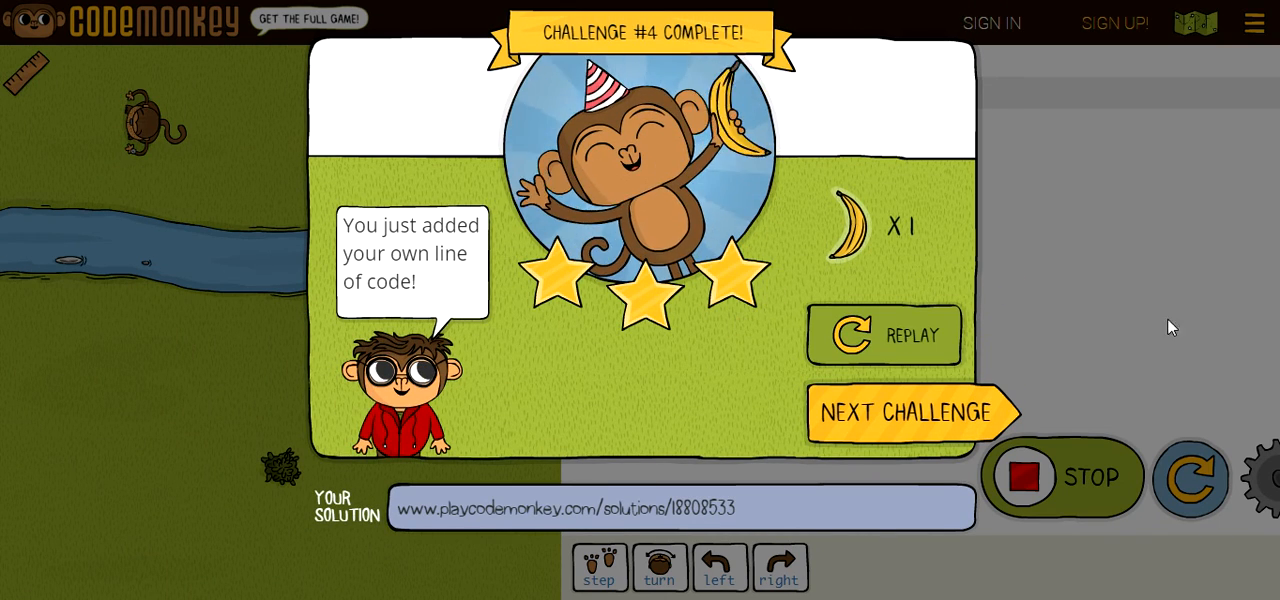
left_click(957, 417)
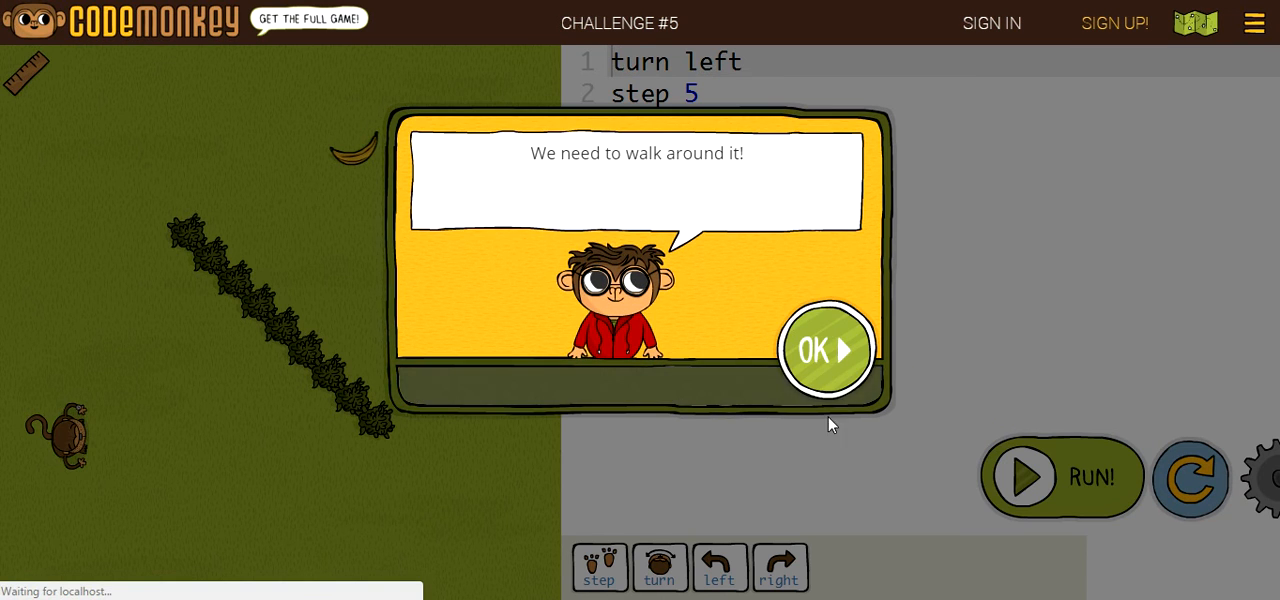
Dismiss the Challenge #5 intro, delete its 'turn left / step 5' starter code, and take a ruler measurement
left_click(826, 348)
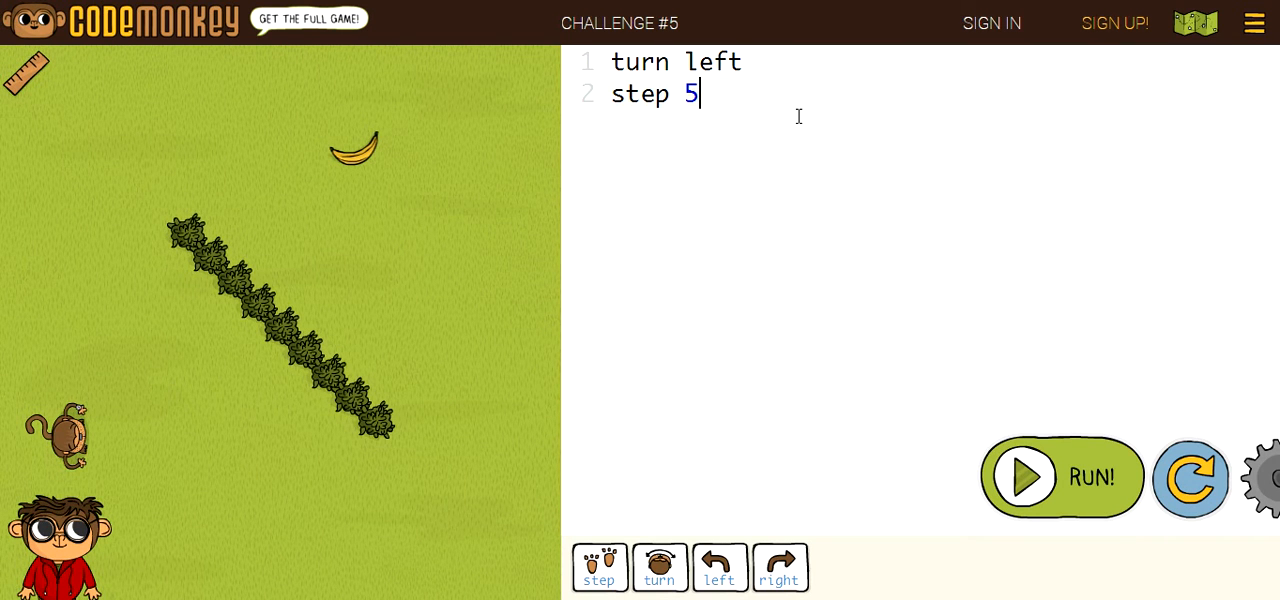
key("BackSpace")
key("BackSpace")
key("BackSpace")
key("BackSpace")
key("BackSpace")
key("BackSpace")
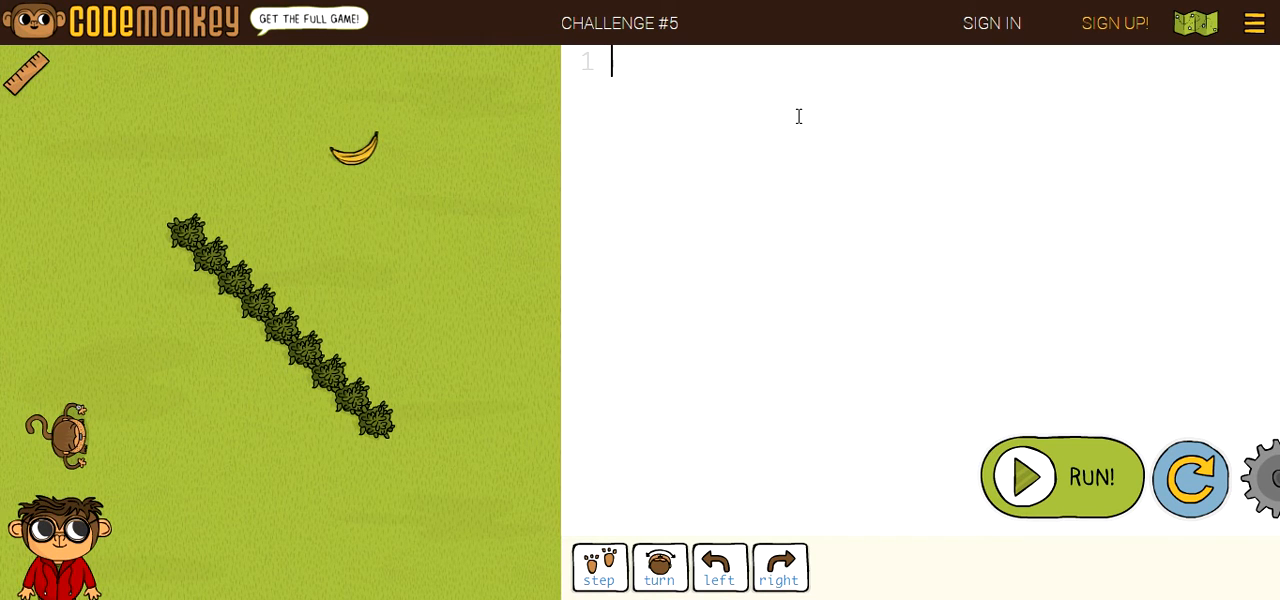
left_click_drag(26, 72, 36, 80)
type("gre")
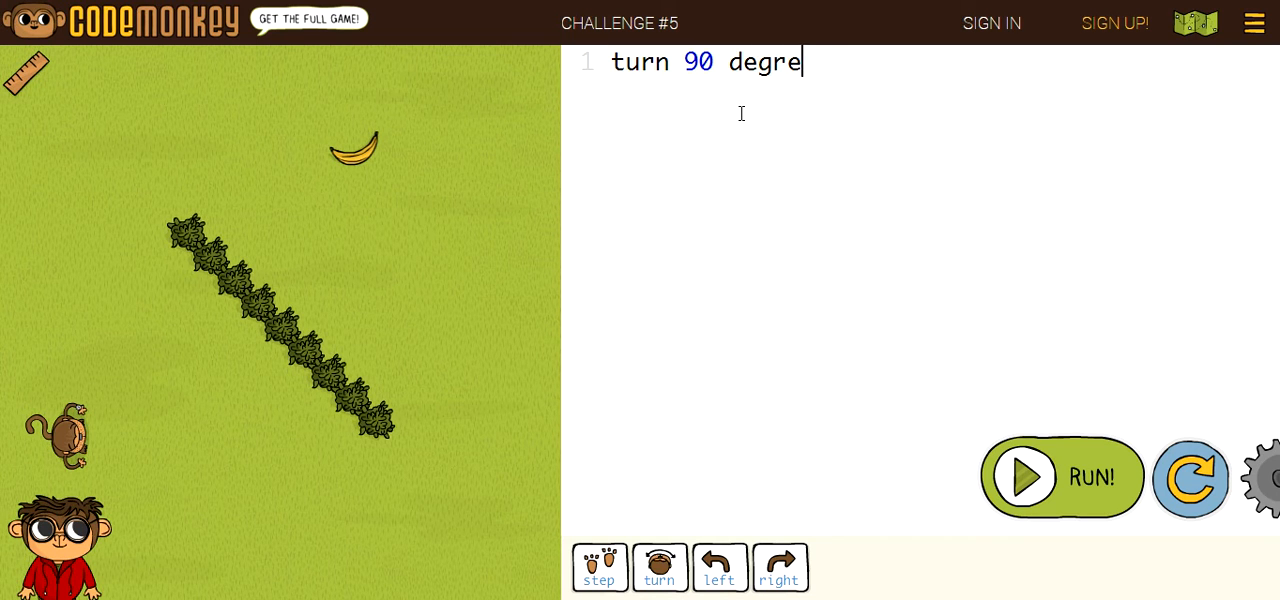
Run a one-line 'turn 90' program, which falls short, and reset the level via Try Again
key("BackSpace")
key("BackSpace")
key("BackSpace")
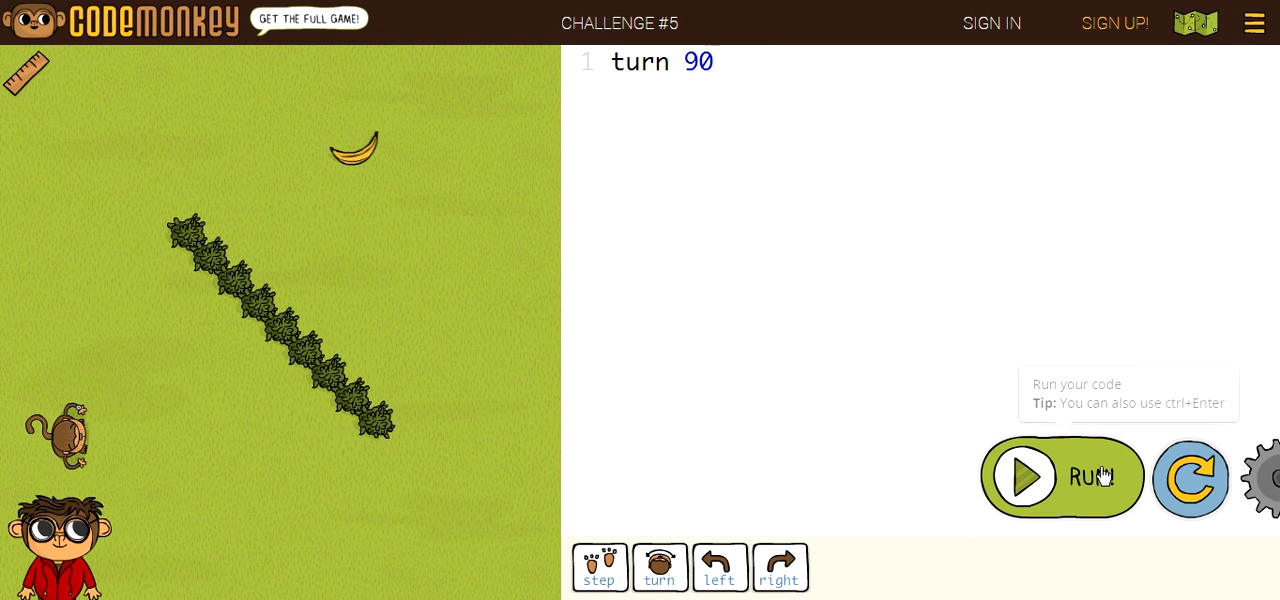
left_click(1058, 488)
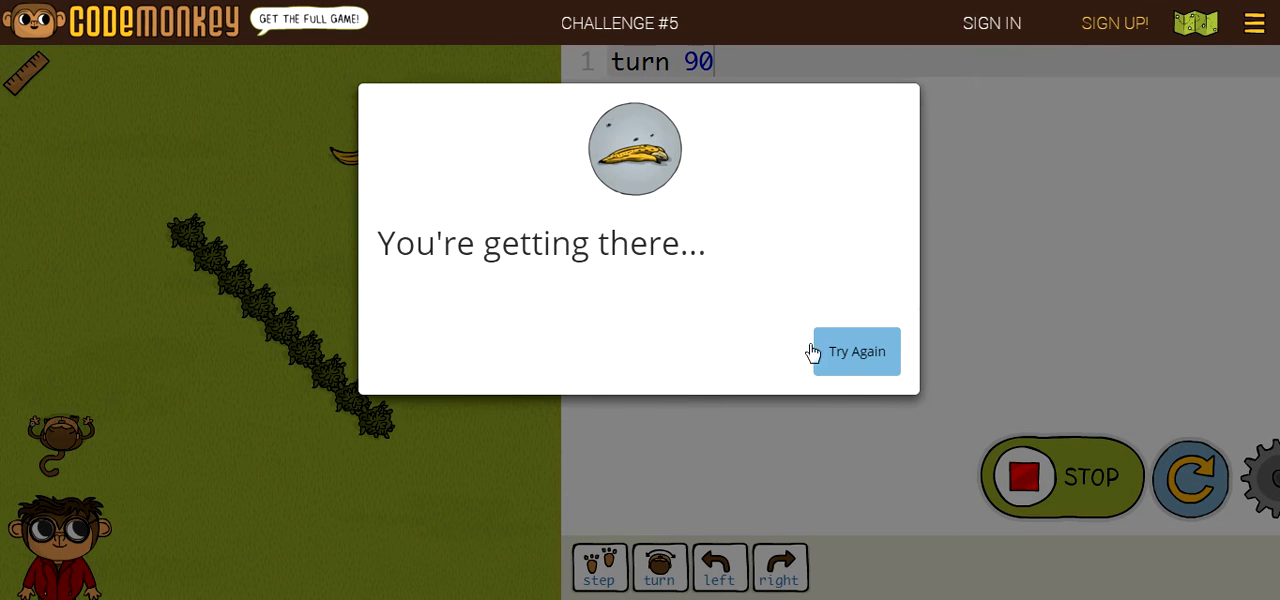
left_click(840, 351)
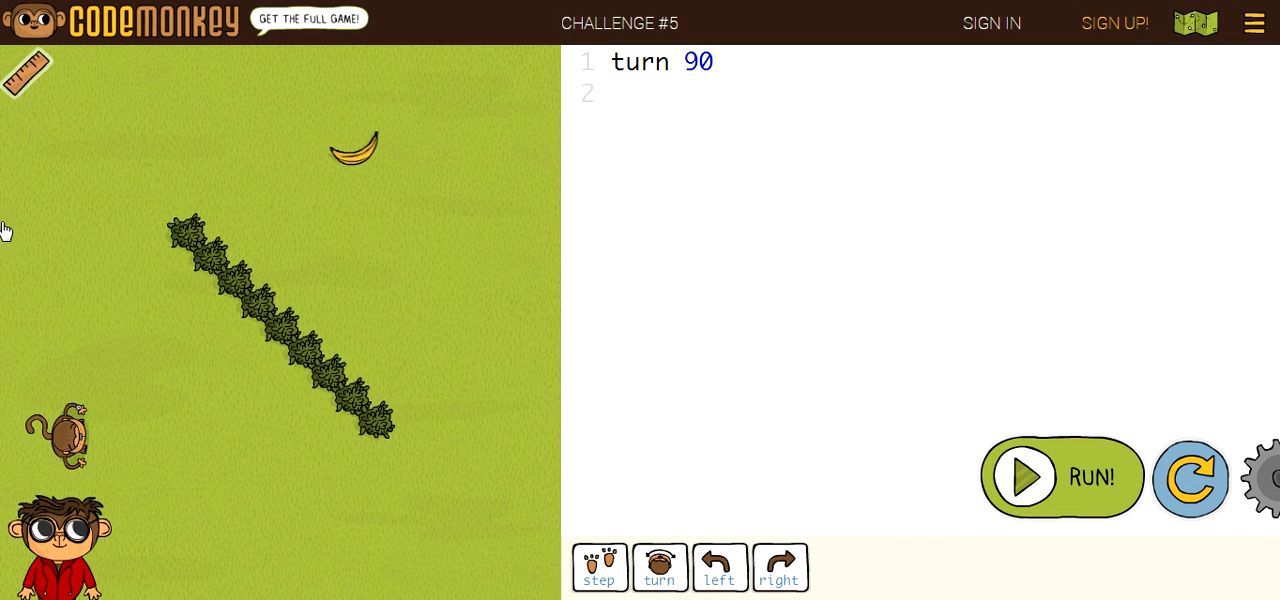
Measure the 15-unit distance to the banana and set line 2 to 'step 15'
mouse_move(27, 73)
left_mouse_down()
mouse_move(68, 435)
mouse_move(66, 160)
left_mouse_up()
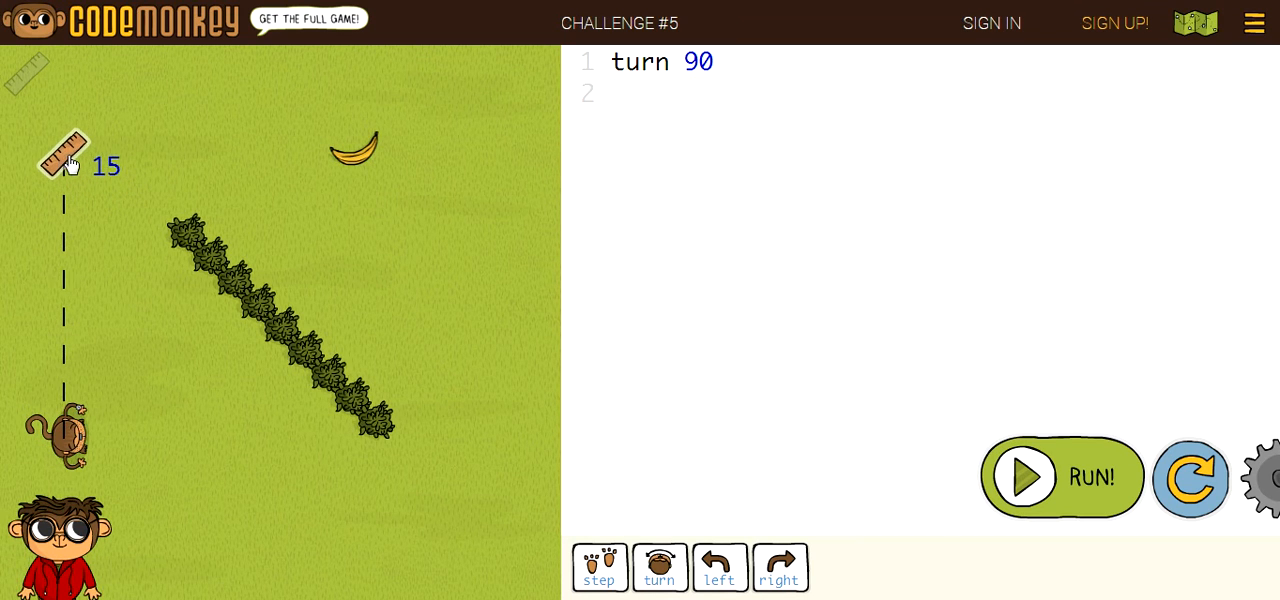
left_click_drag(66, 160, 66, 150)
left_click(809, 125)
type("step")
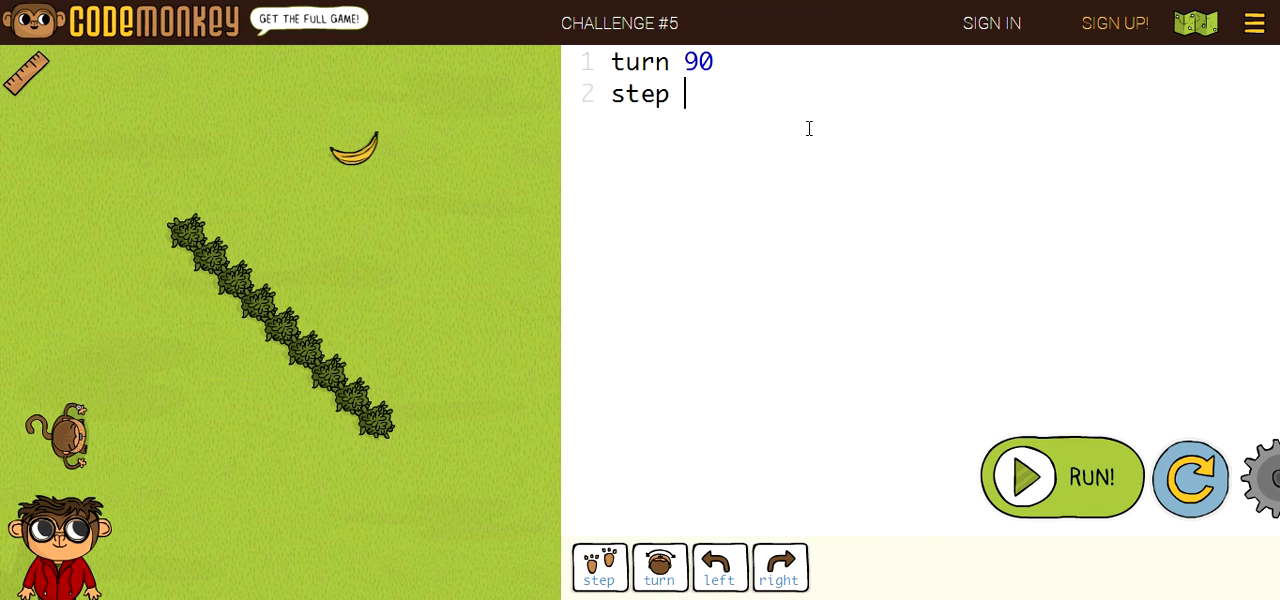
type("15")
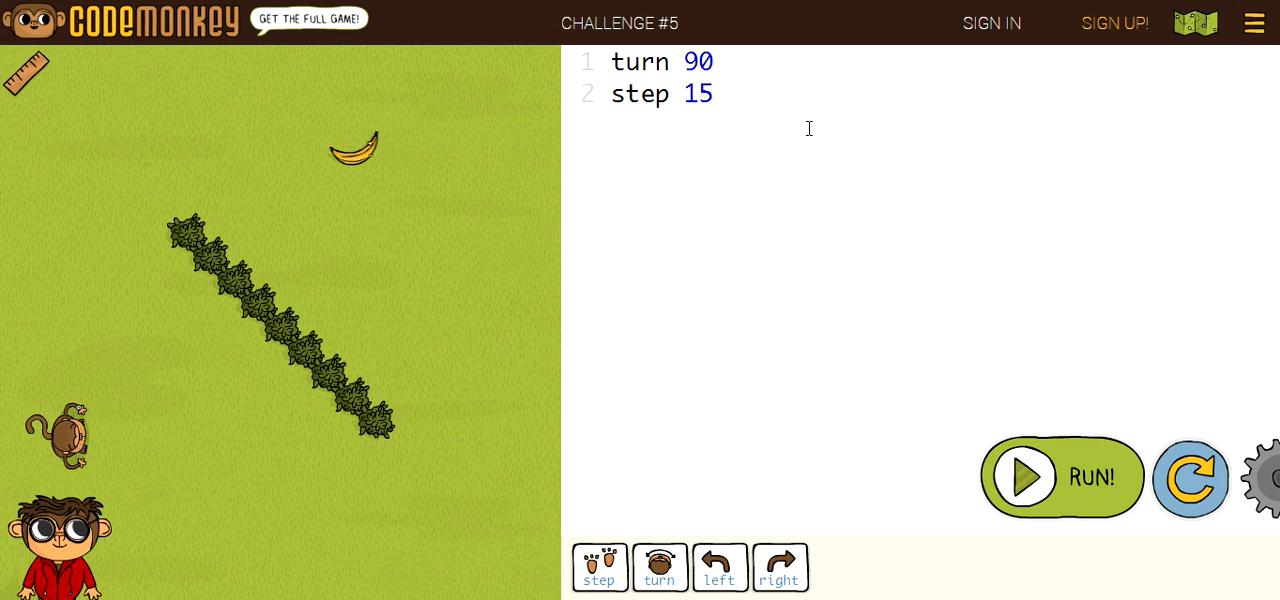
left_click_drag(26, 72, 75, 155)
left_click(47, 107)
type("step")
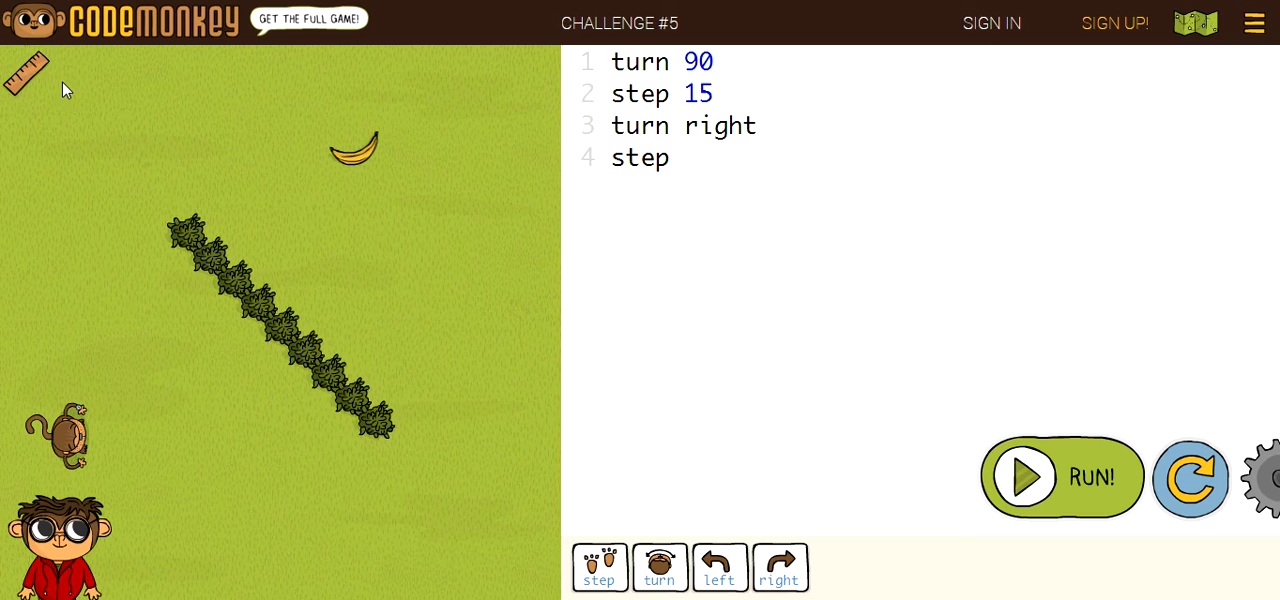
left_click(28, 73)
left_click_drag(352, 148, 95, 150)
Run the program, reset after falling short, and run again to complete Challenge #5 with three stars
left_click(1030, 478)
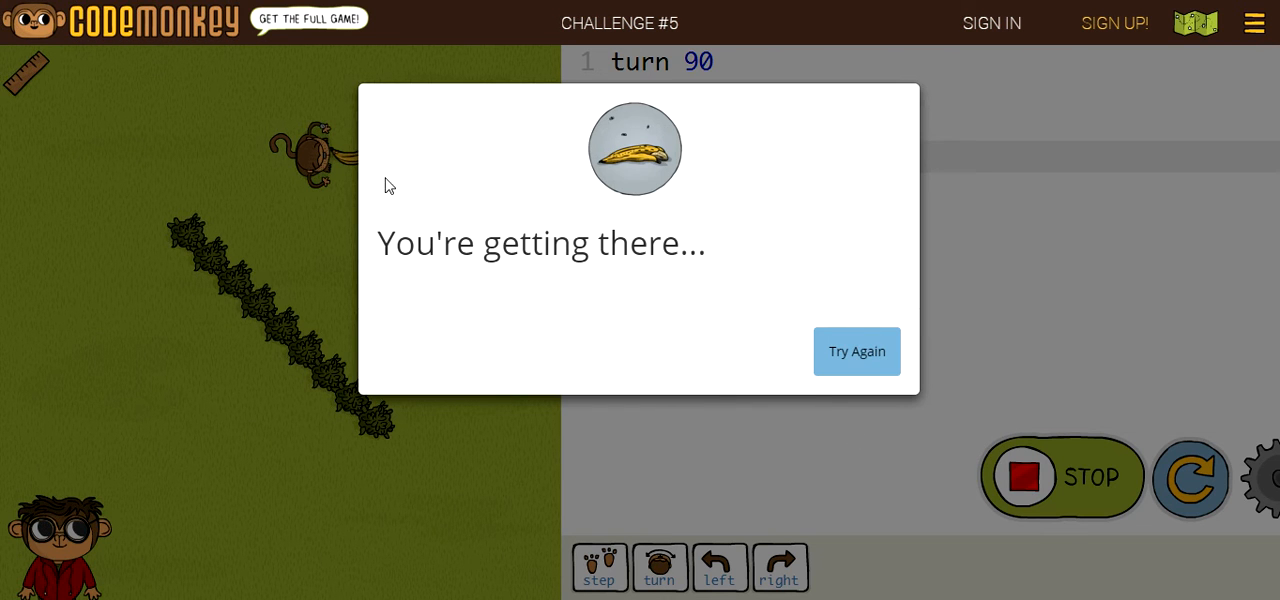
left_click(866, 340)
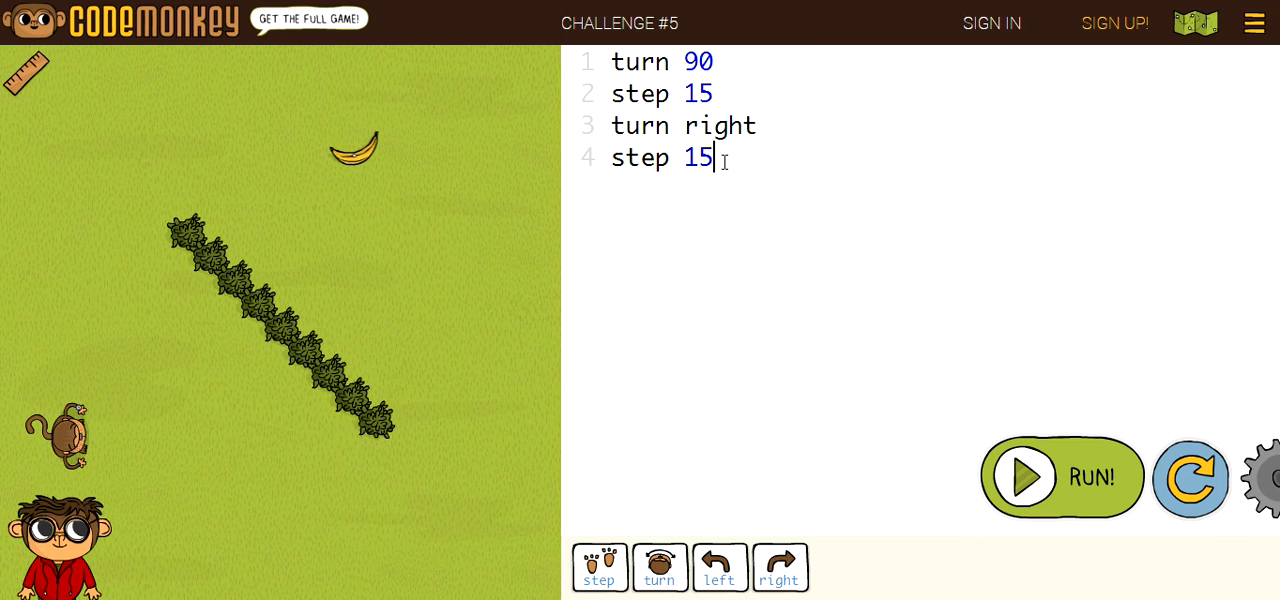
left_click(1040, 483)
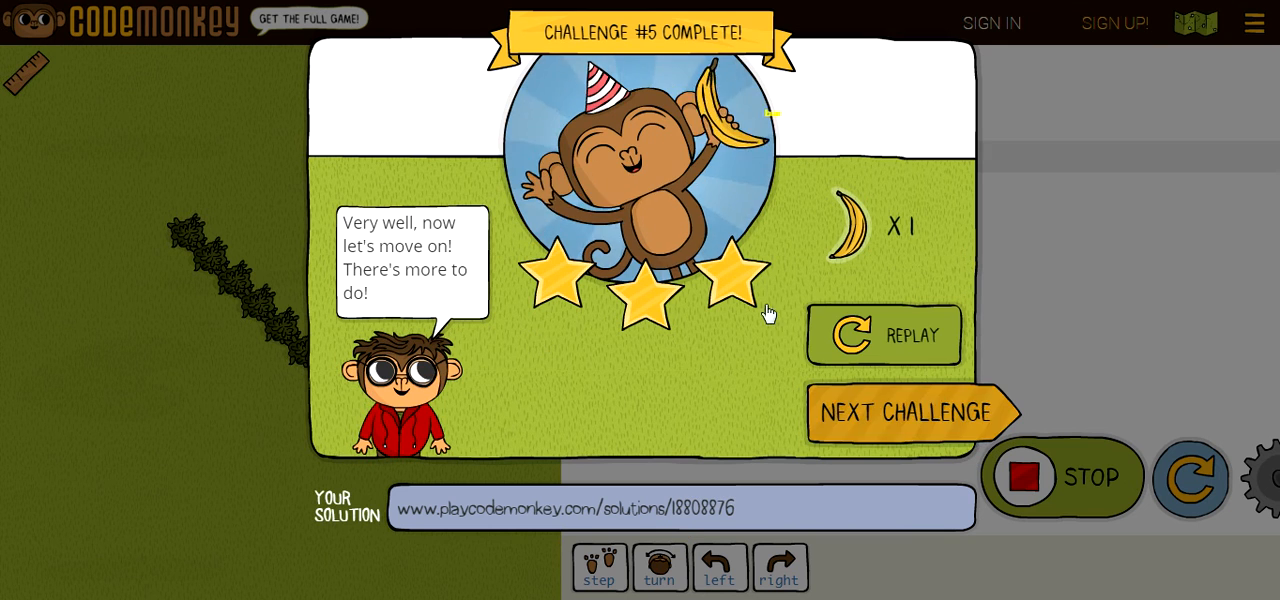
Advance to Challenge #6 and dismiss its intro message
left_click(926, 422)
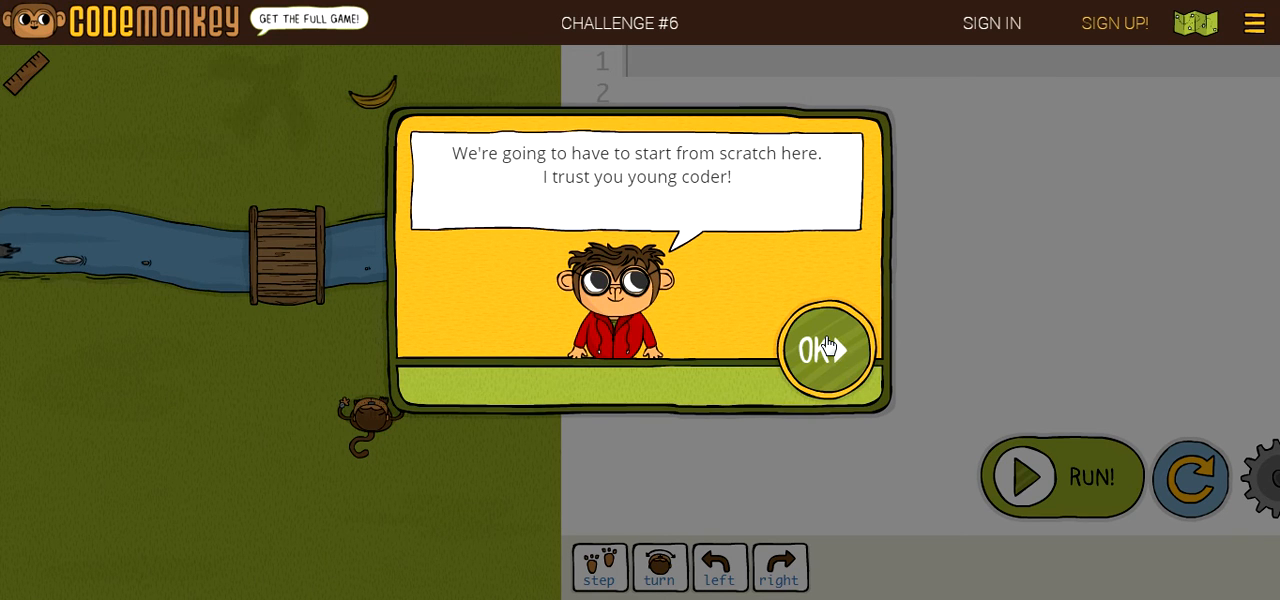
left_click(826, 348)
type("turn")
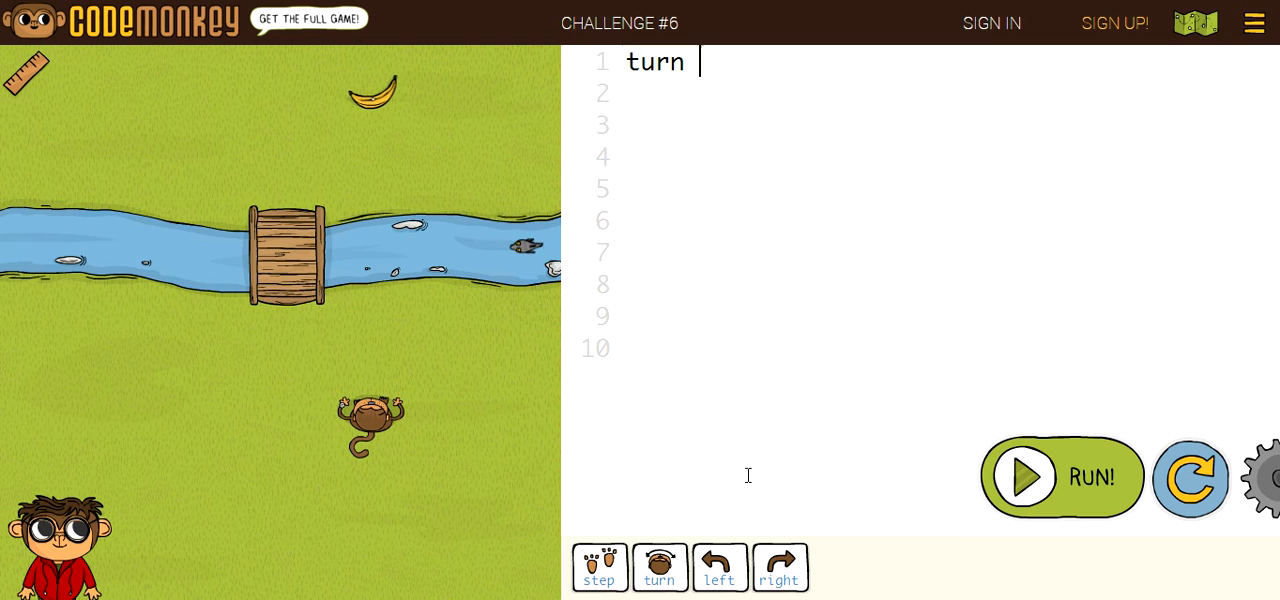
type("le")
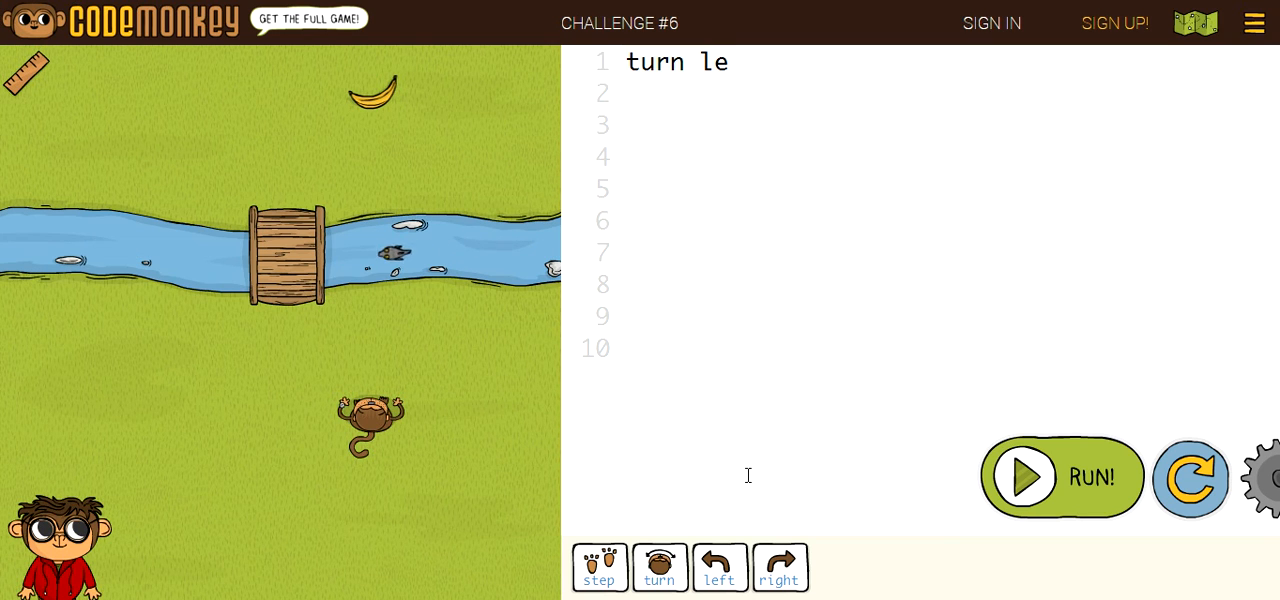
type("ft")
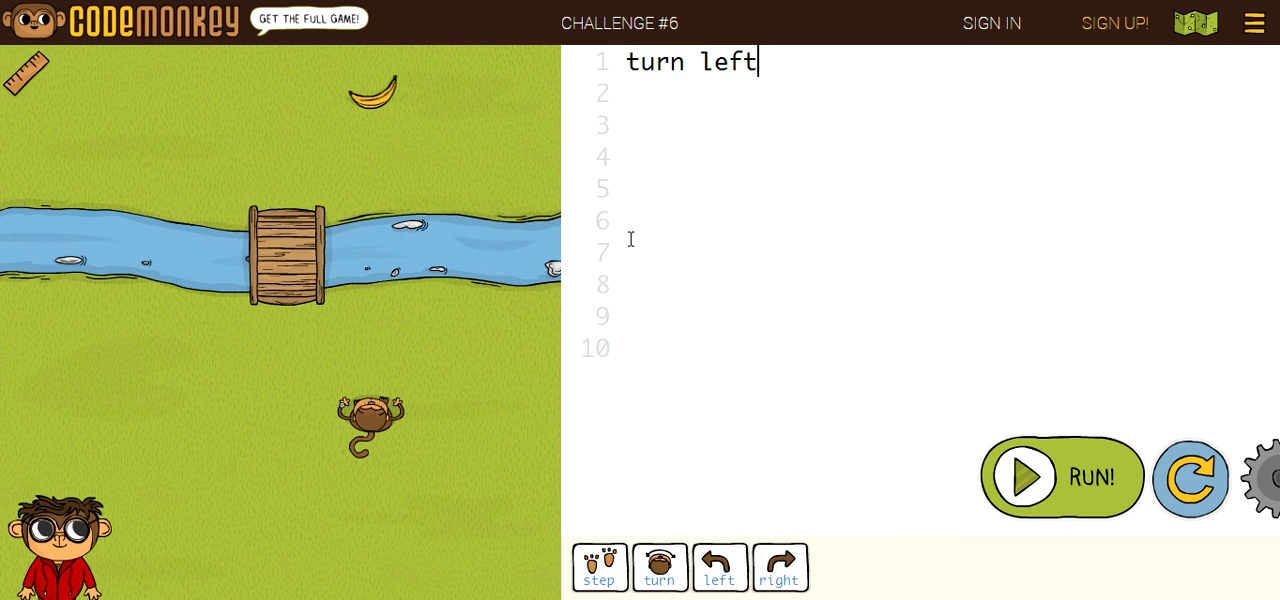
Write 'turn left, step 5' plus a third turn line and test-run it, resetting after failures
key("Return")
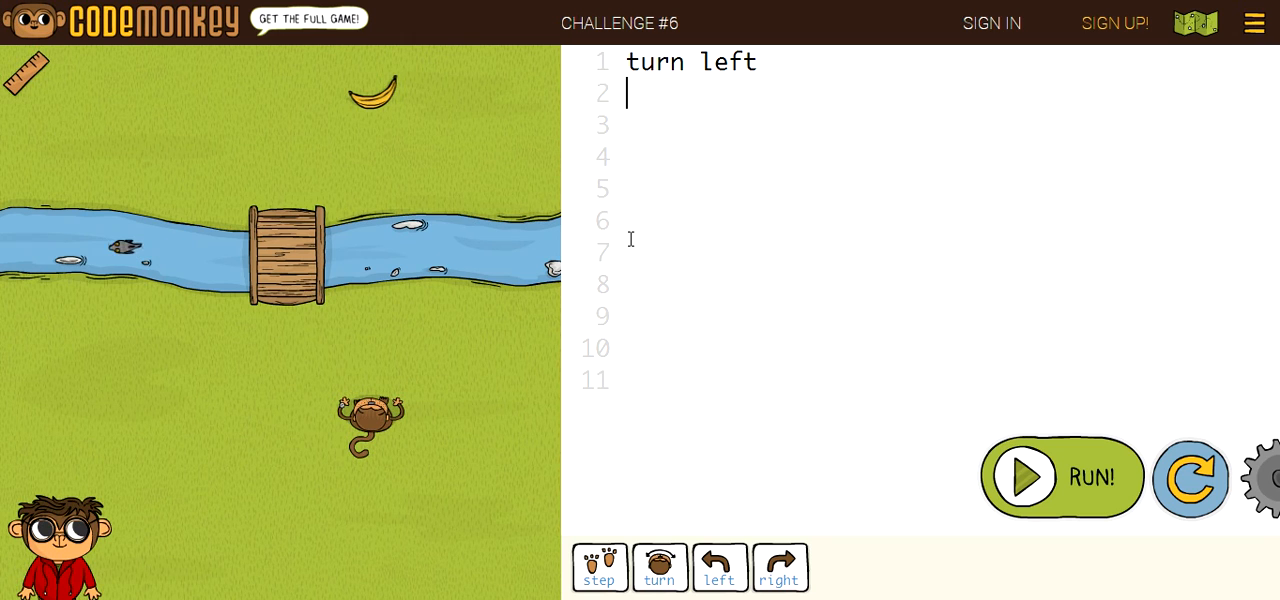
type("step 3")
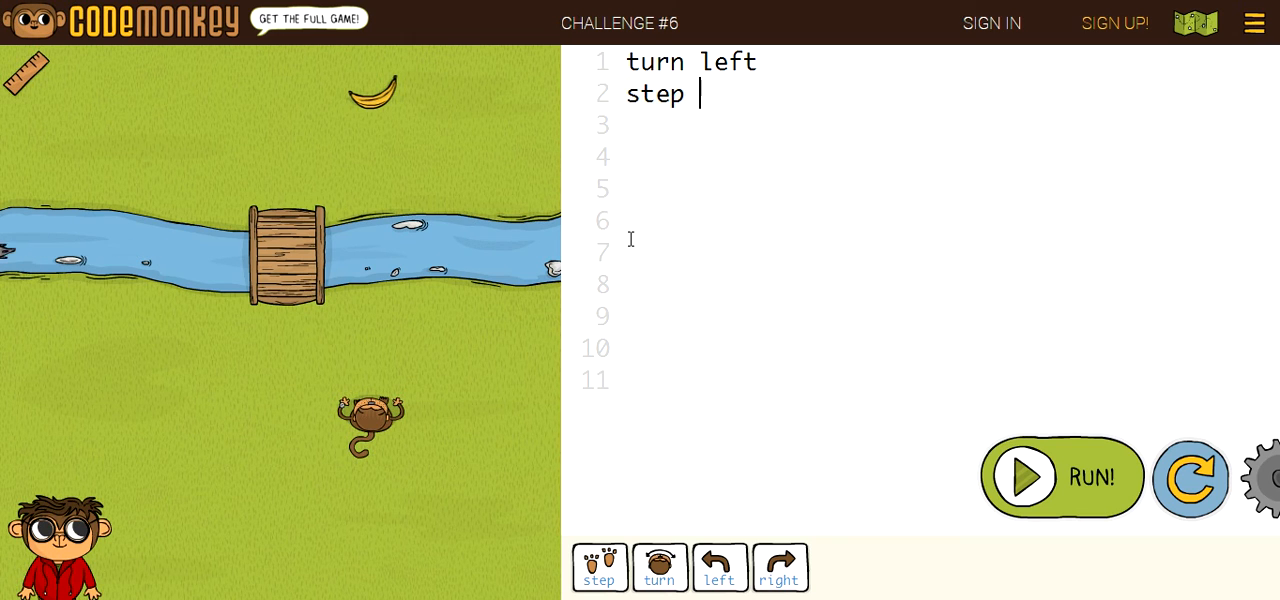
left_click(1062, 478)
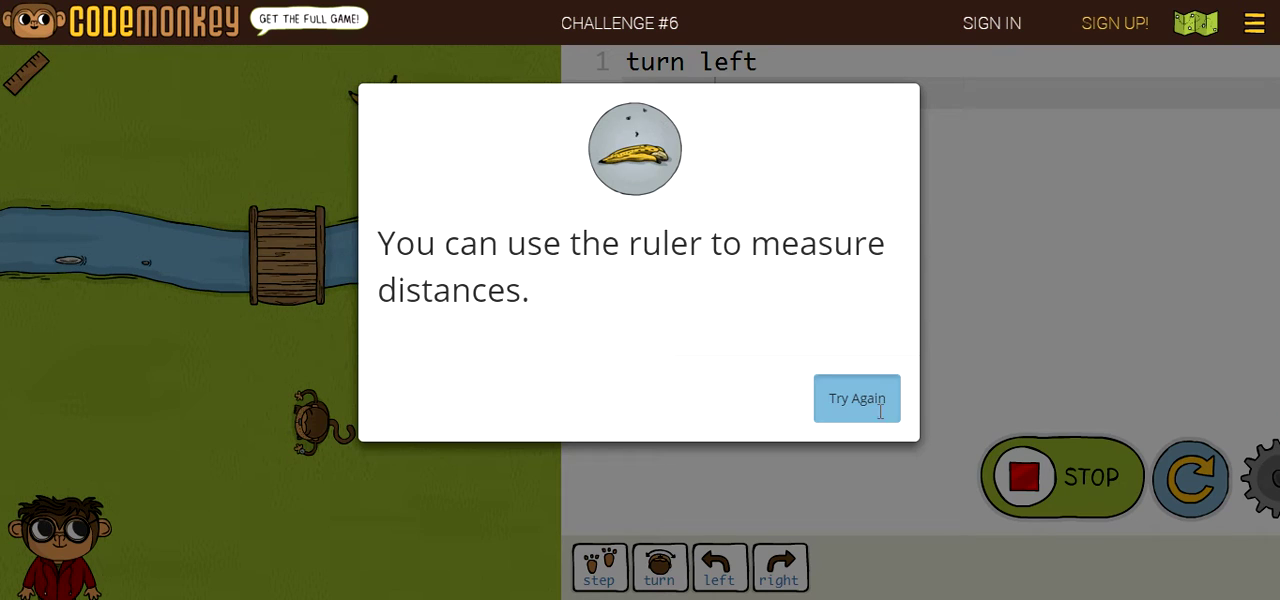
left_click(857, 398)
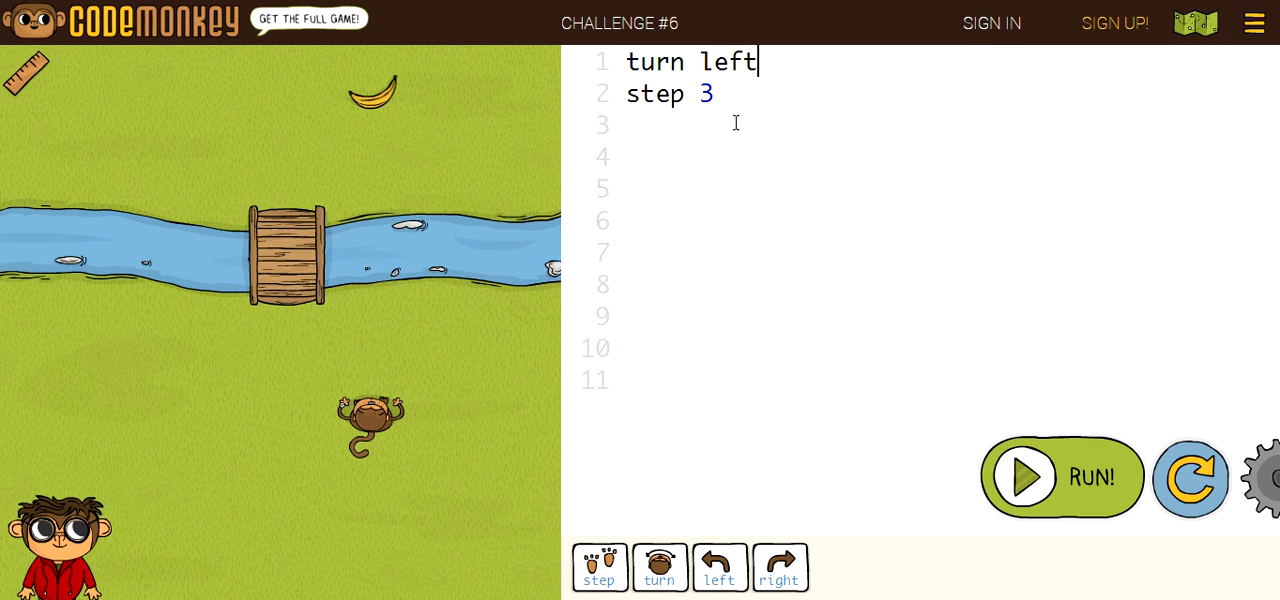
key("BackSpace")
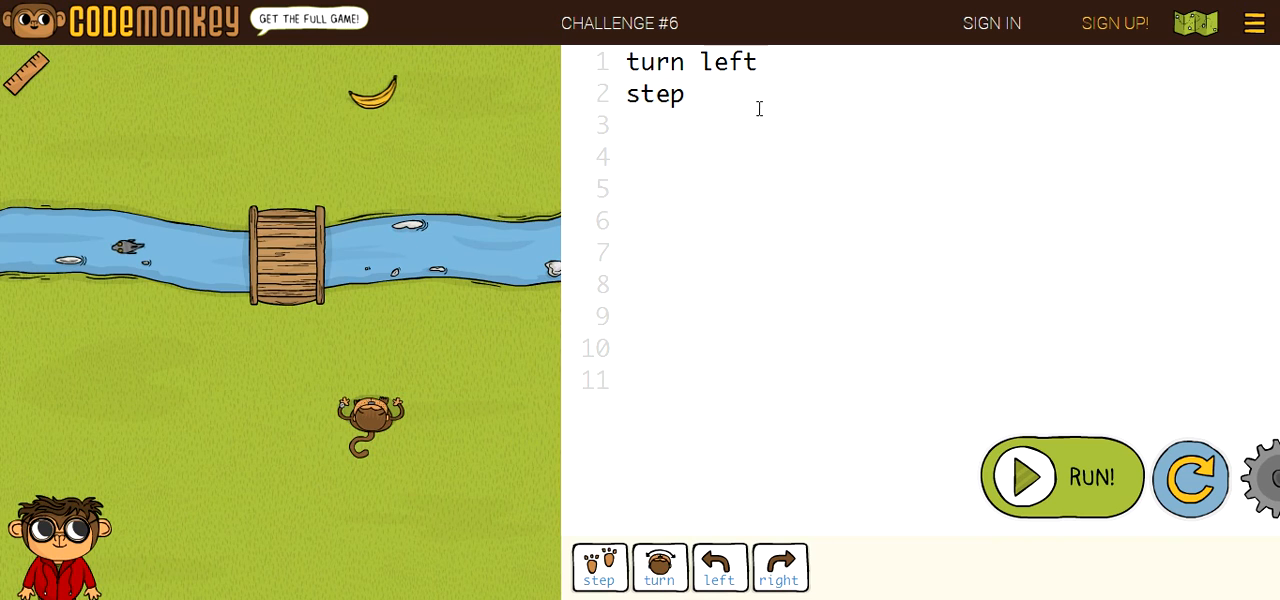
type(" 5")
key("Return")
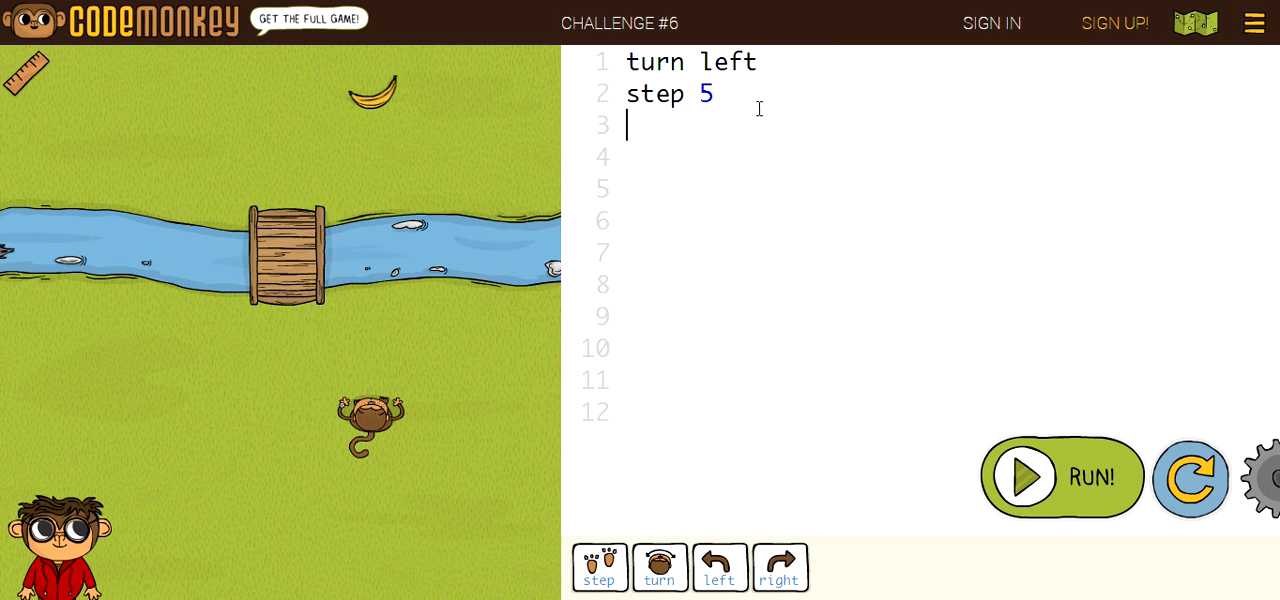
type("tu")
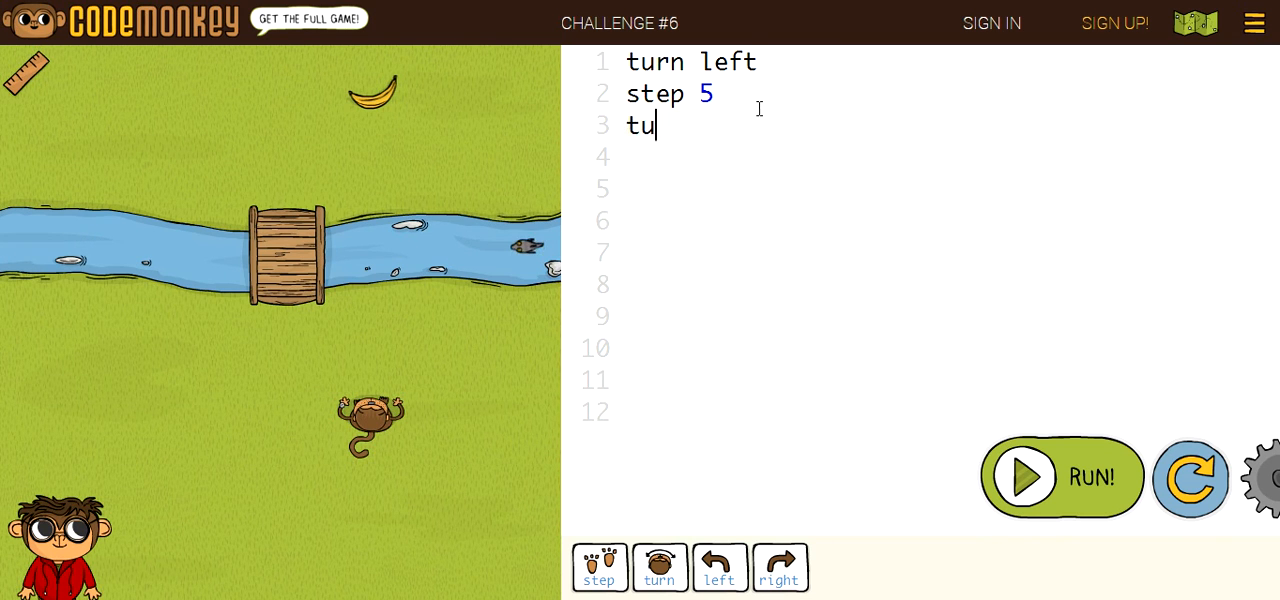
type("rn 90")
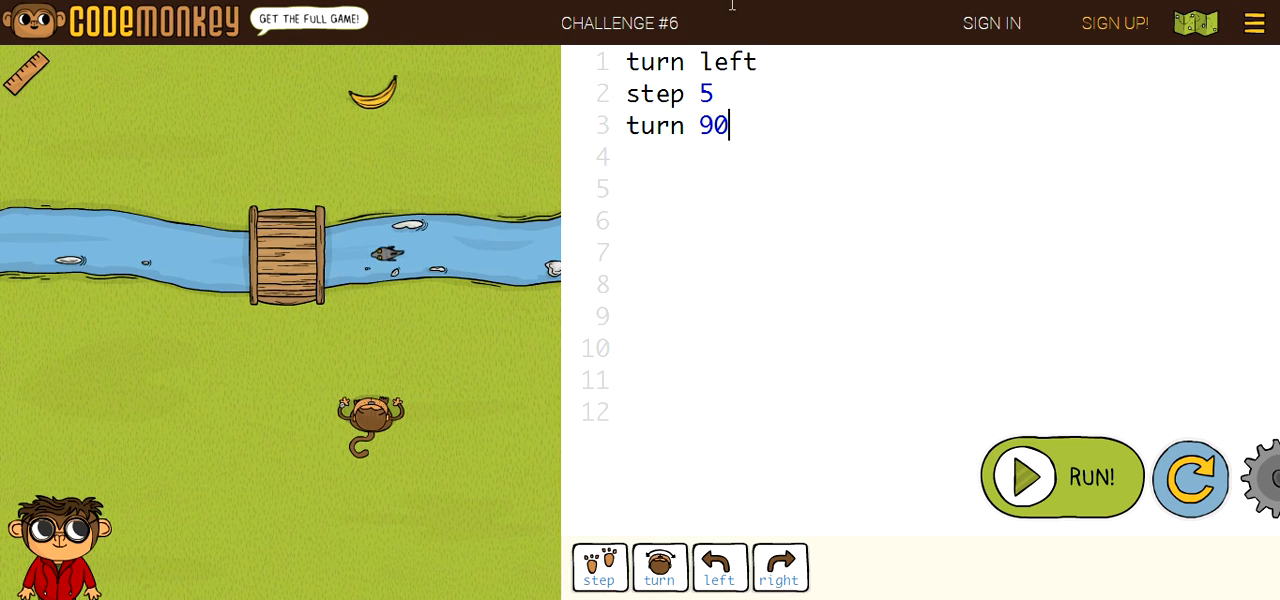
left_click(1079, 487)
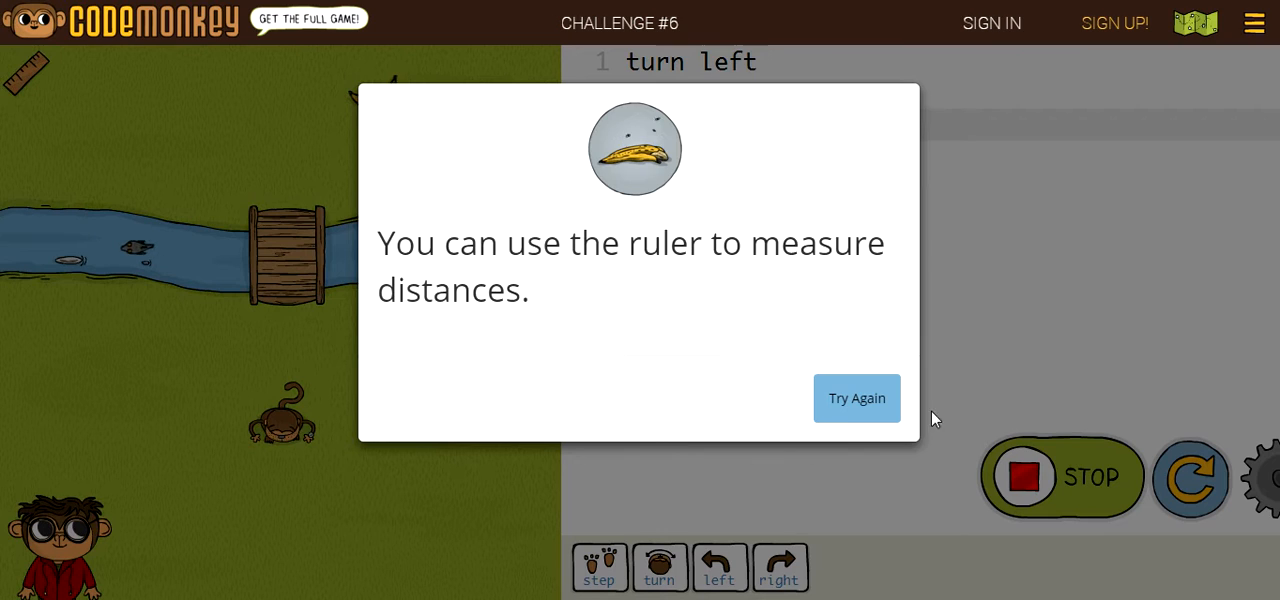
left_click(857, 398)
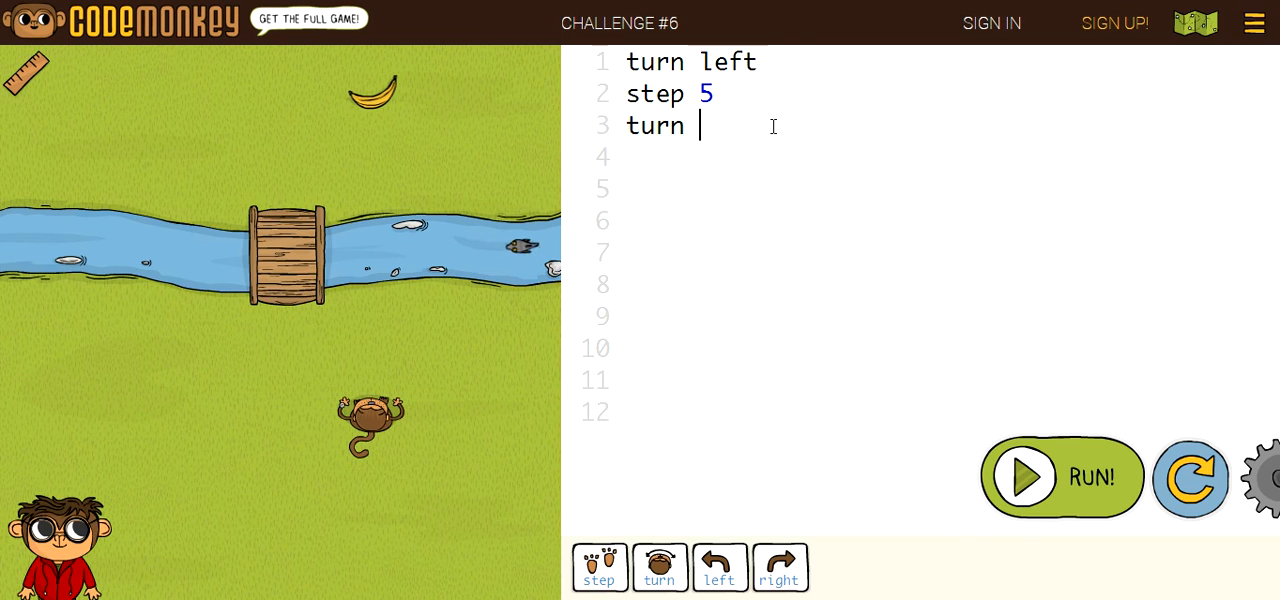
type("100")
Retry line 3 with other turn angles including 250, resetting after each failed run
key("BackSpace")
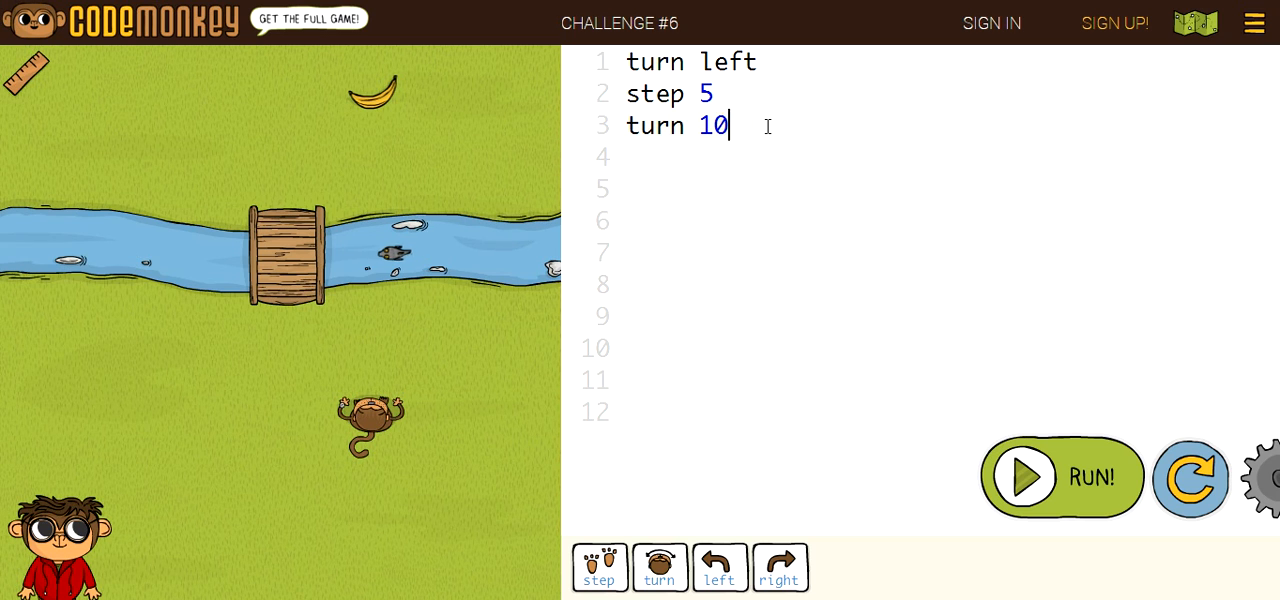
key("BackSpace")
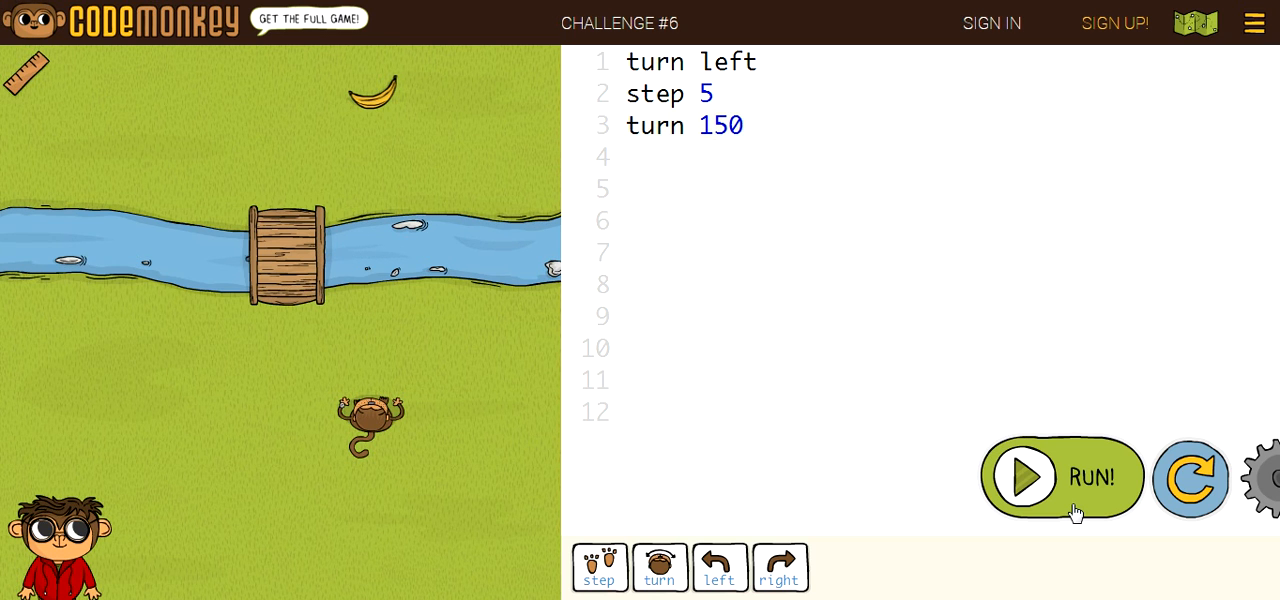
left_click(1062, 478)
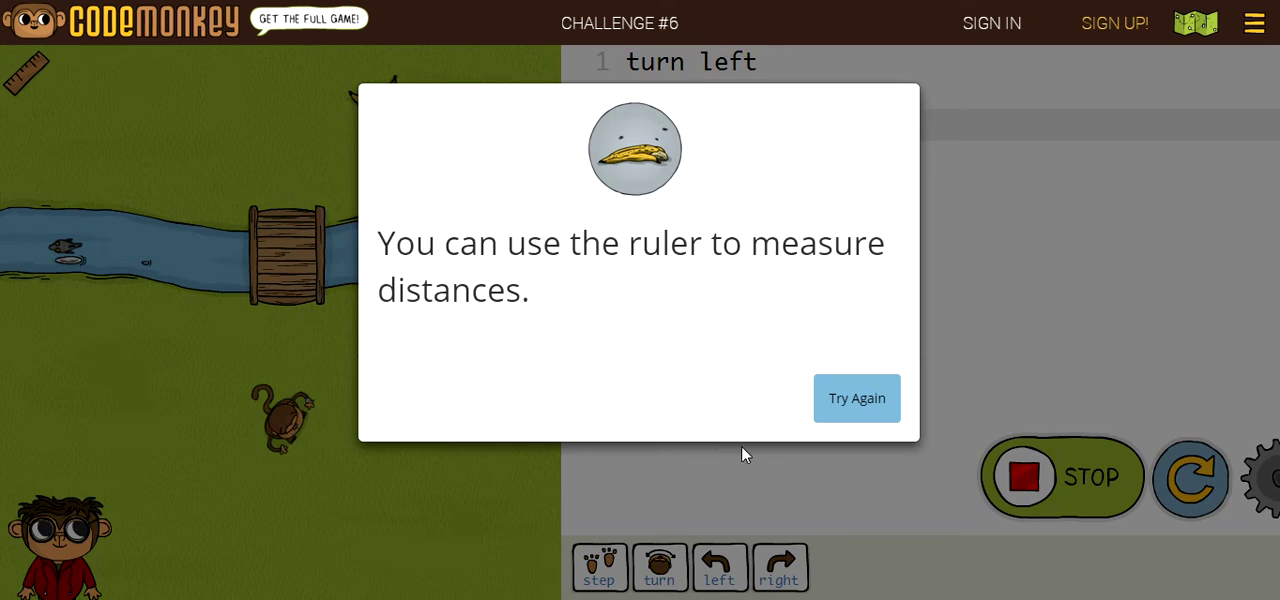
left_click(860, 405)
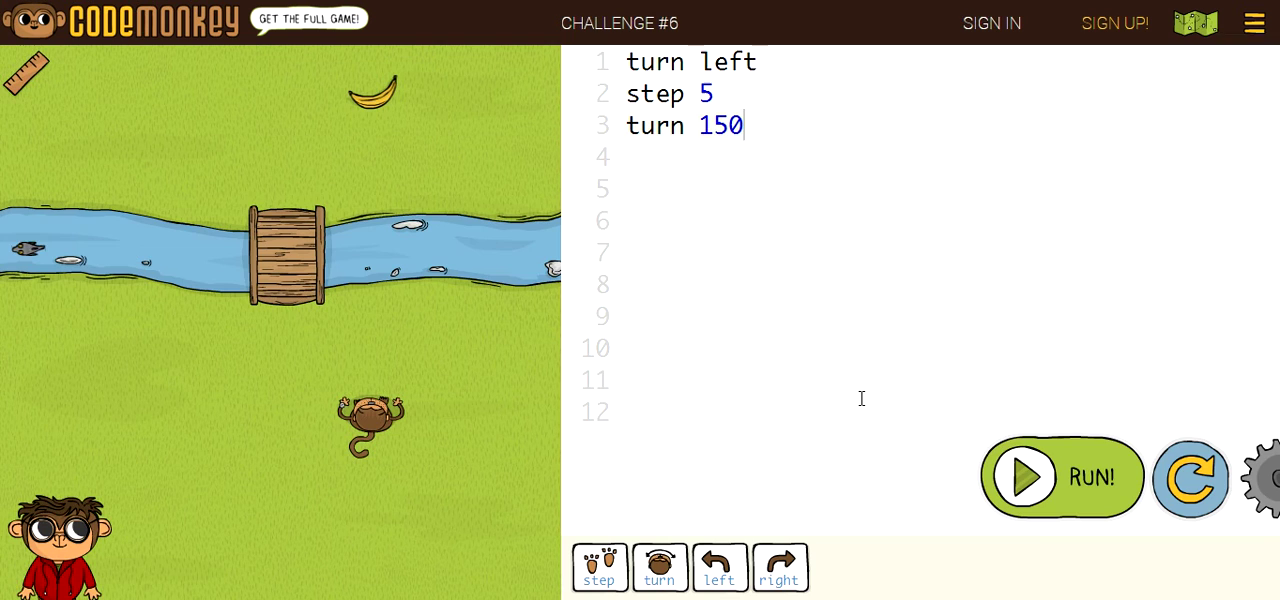
left_click(772, 137)
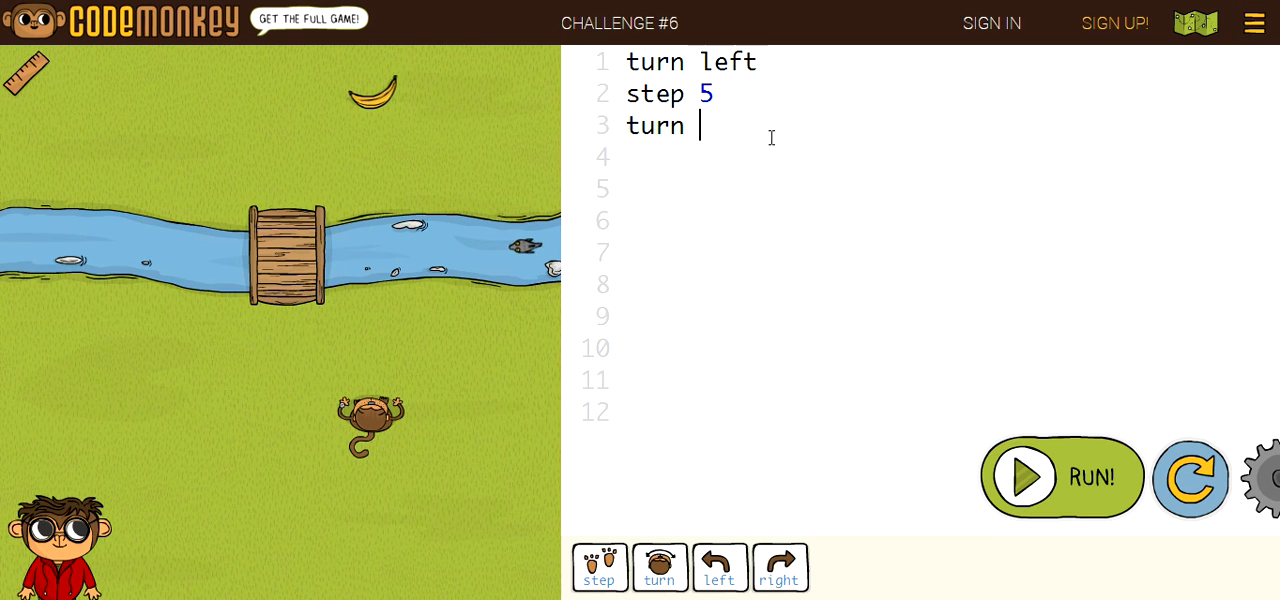
type("250")
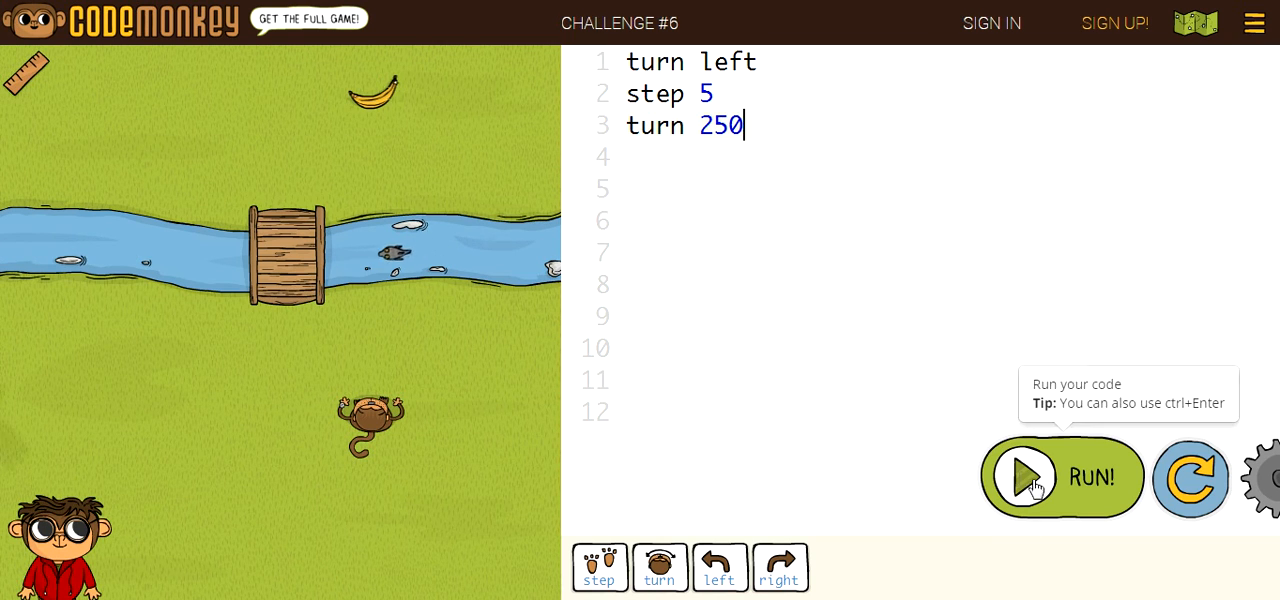
left_click(1060, 478)
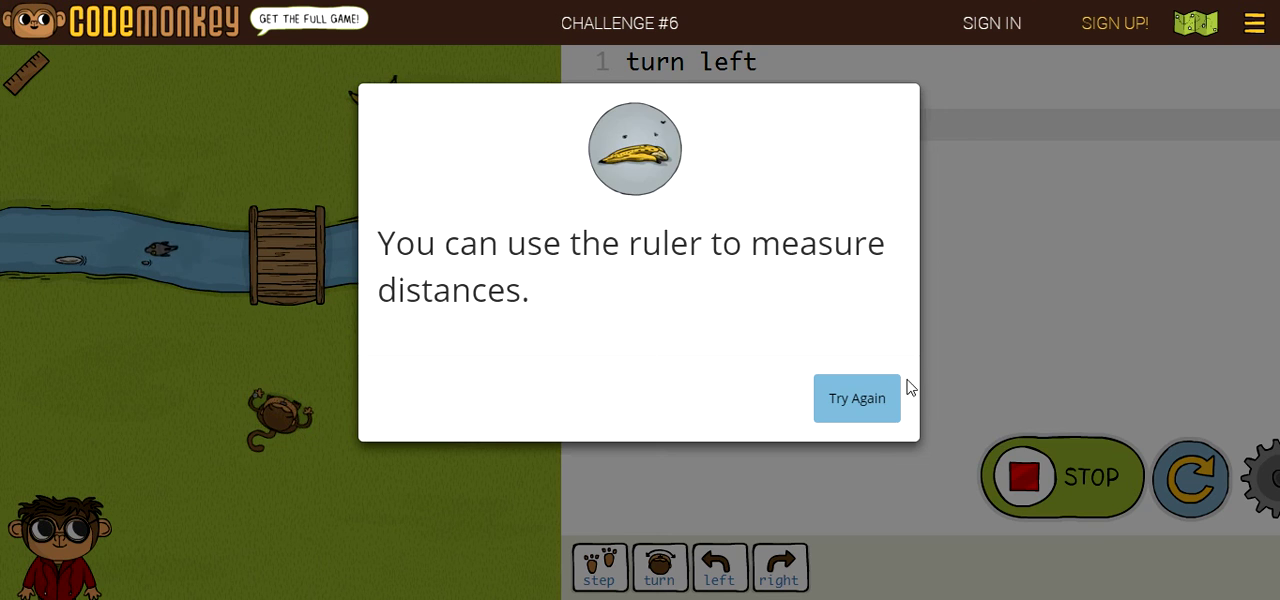
left_click(857, 398)
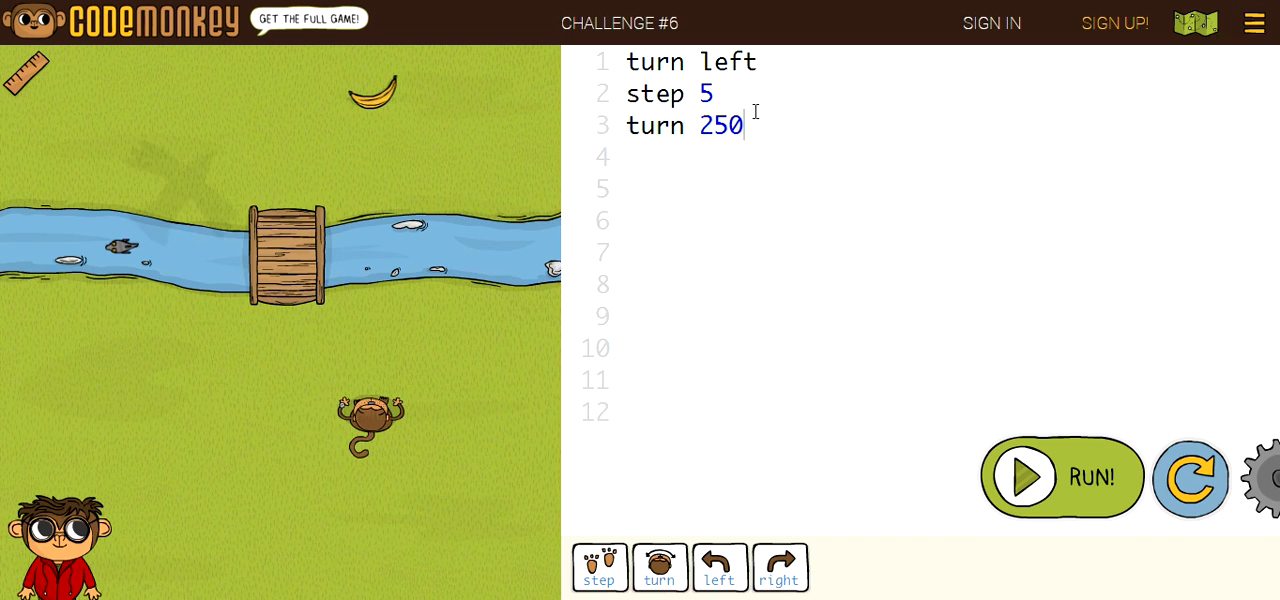
Test turn 280, then correct line 3 to turn 270, run it and start a new line
left_click(757, 125)
key("BackSpace")
key("BackSpace")
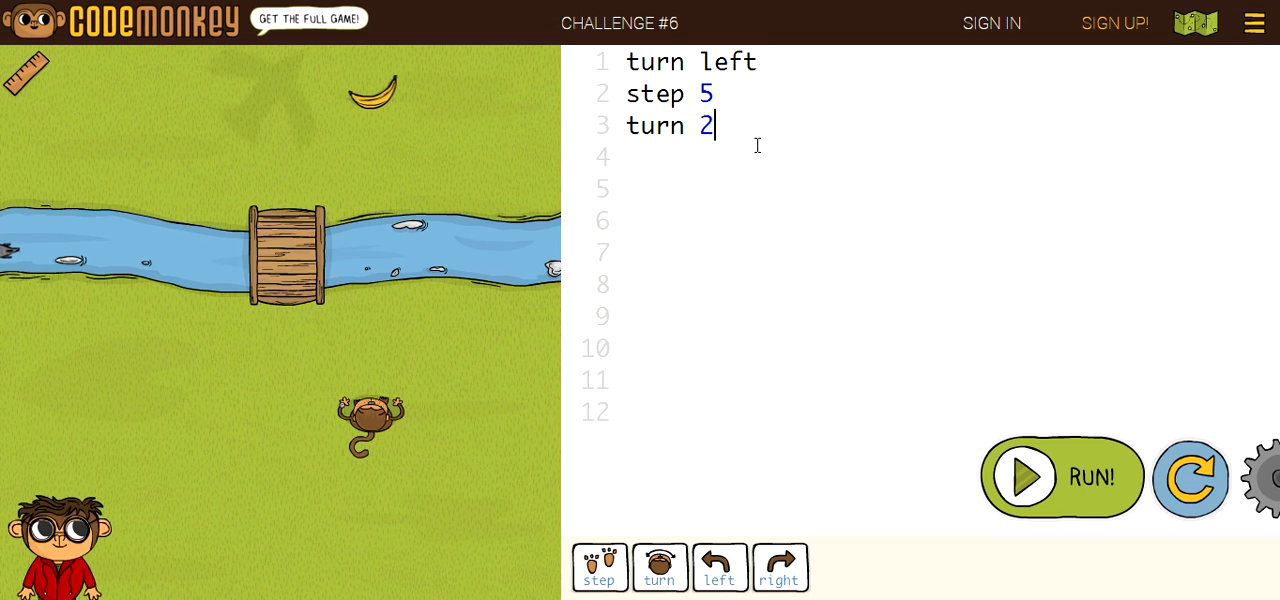
type("80")
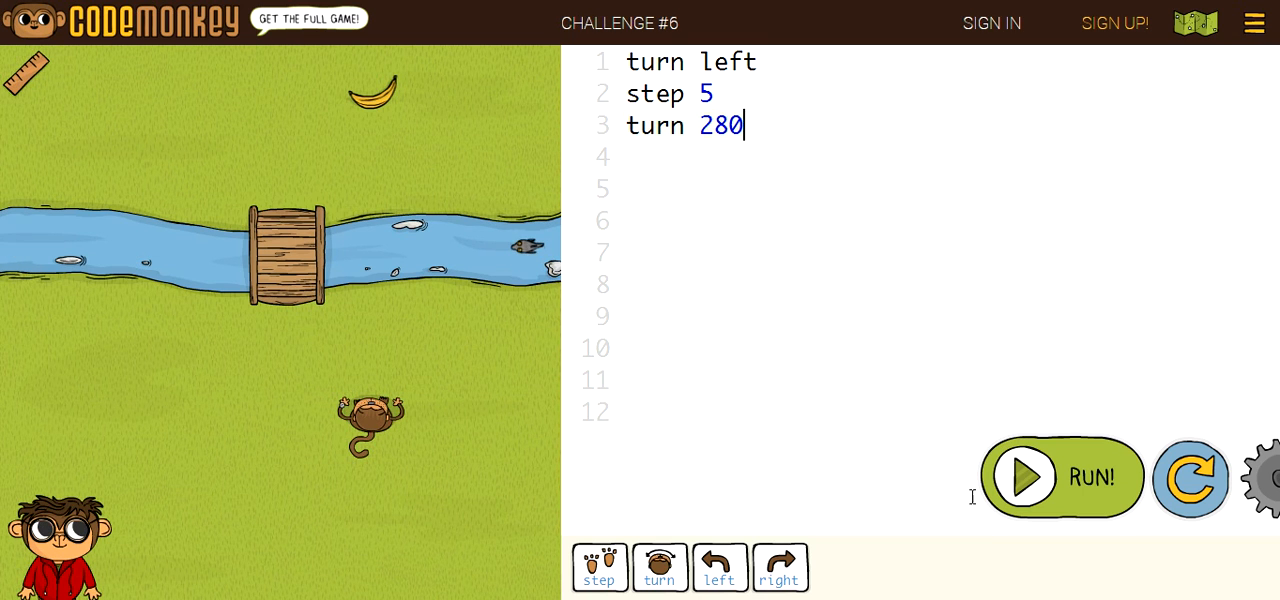
left_click(1040, 478)
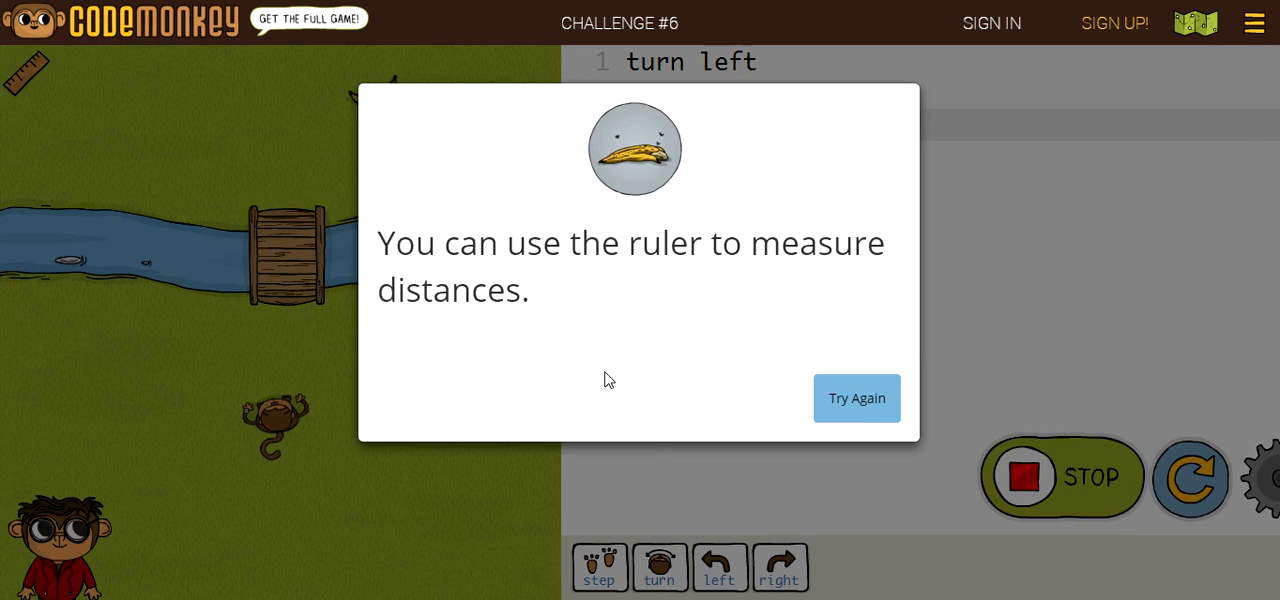
left_click(860, 400)
left_click(733, 126)
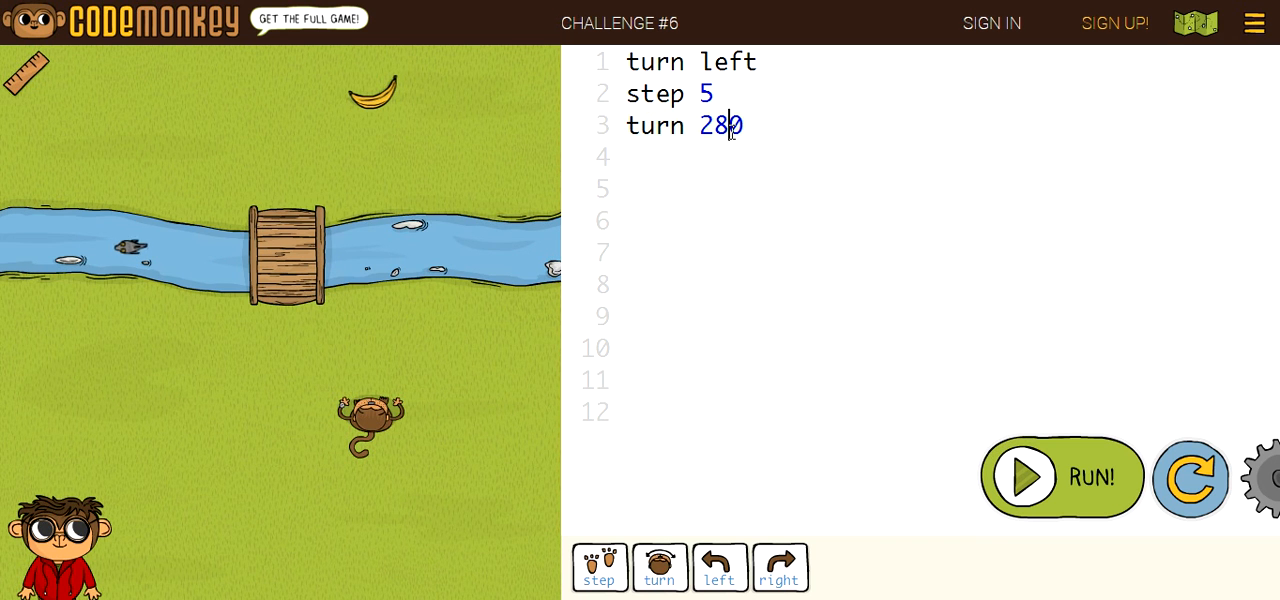
key("BackSpace")
type("47")
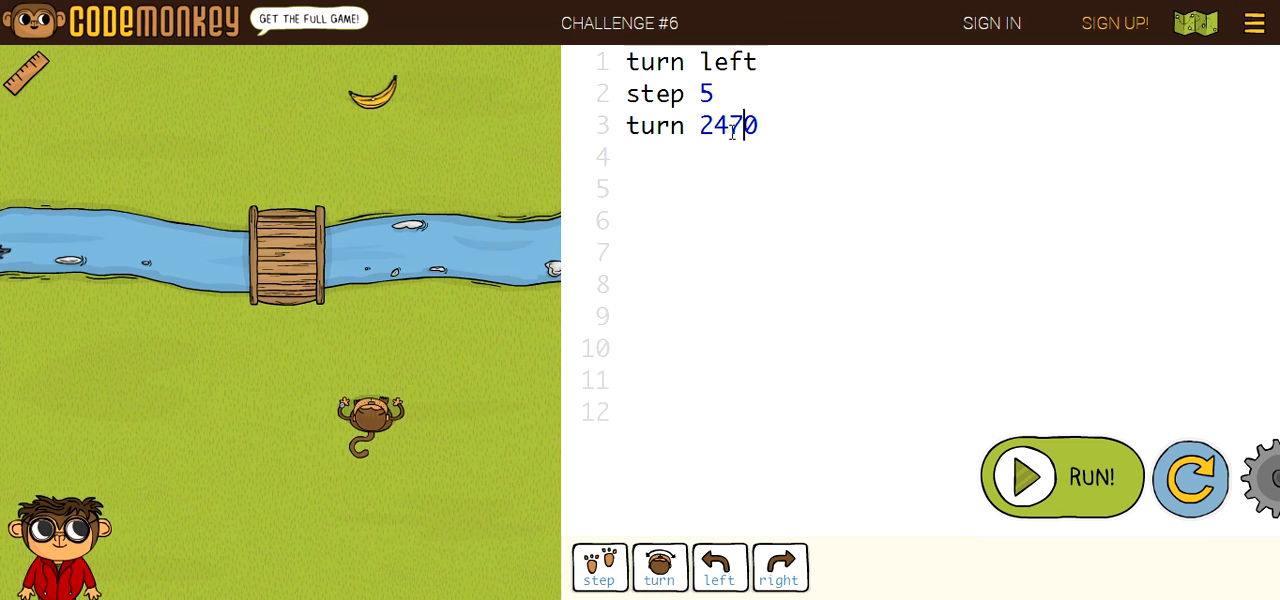
key("BackSpace")
key("BackSpace")
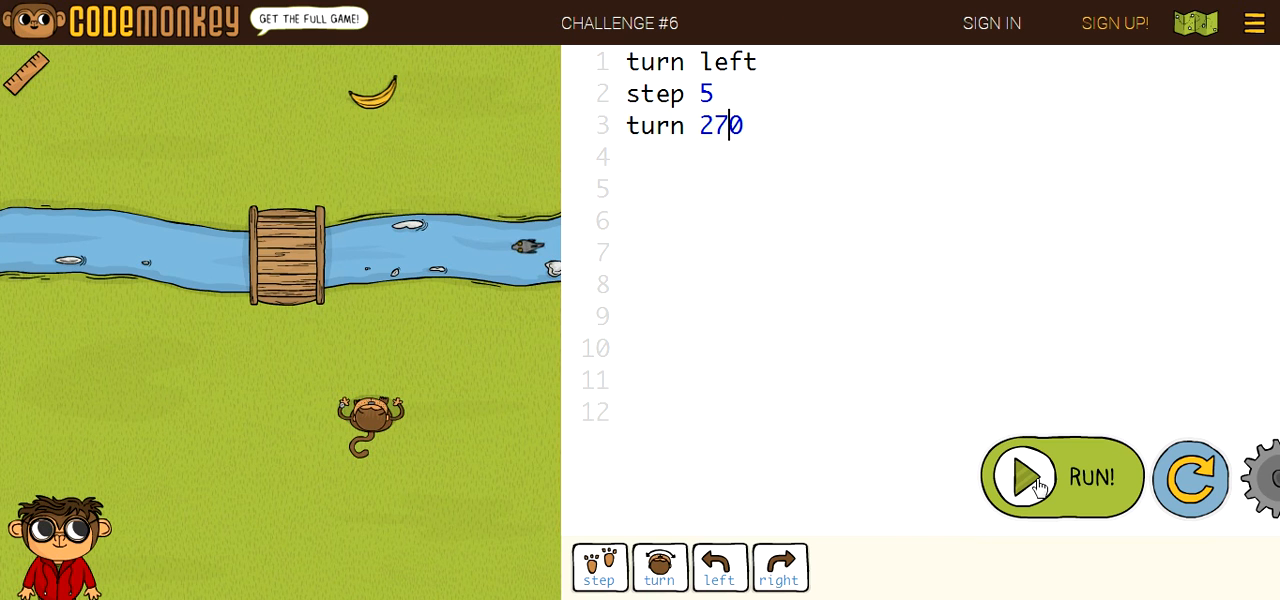
left_click(1060, 478)
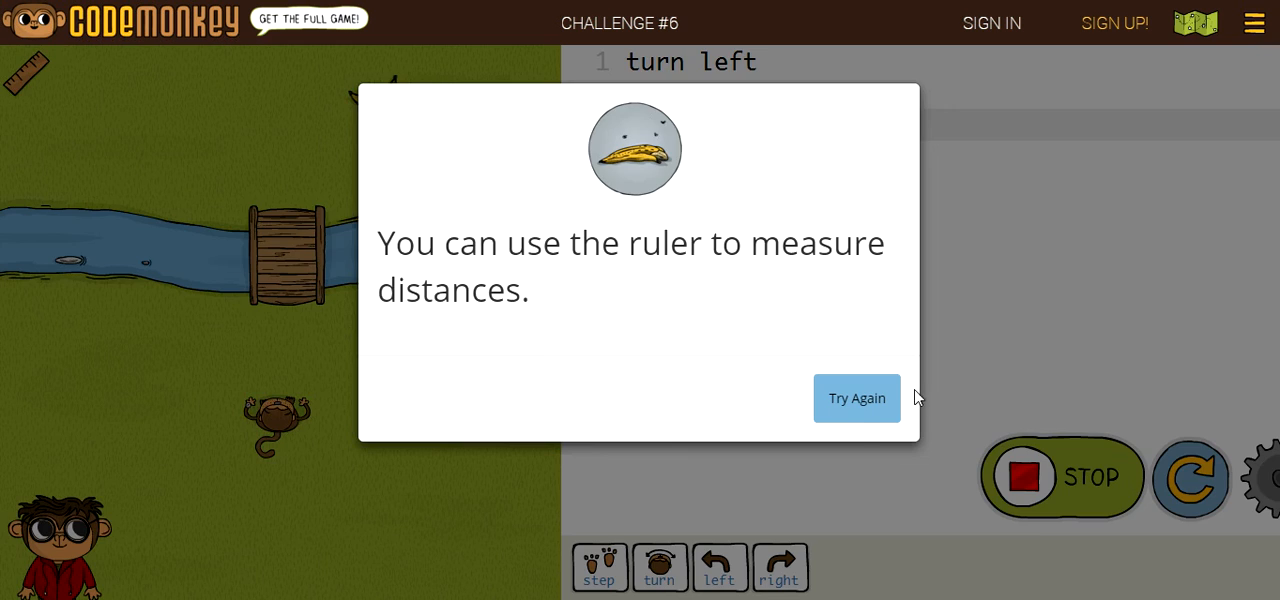
left_click(857, 398)
left_click(798, 128)
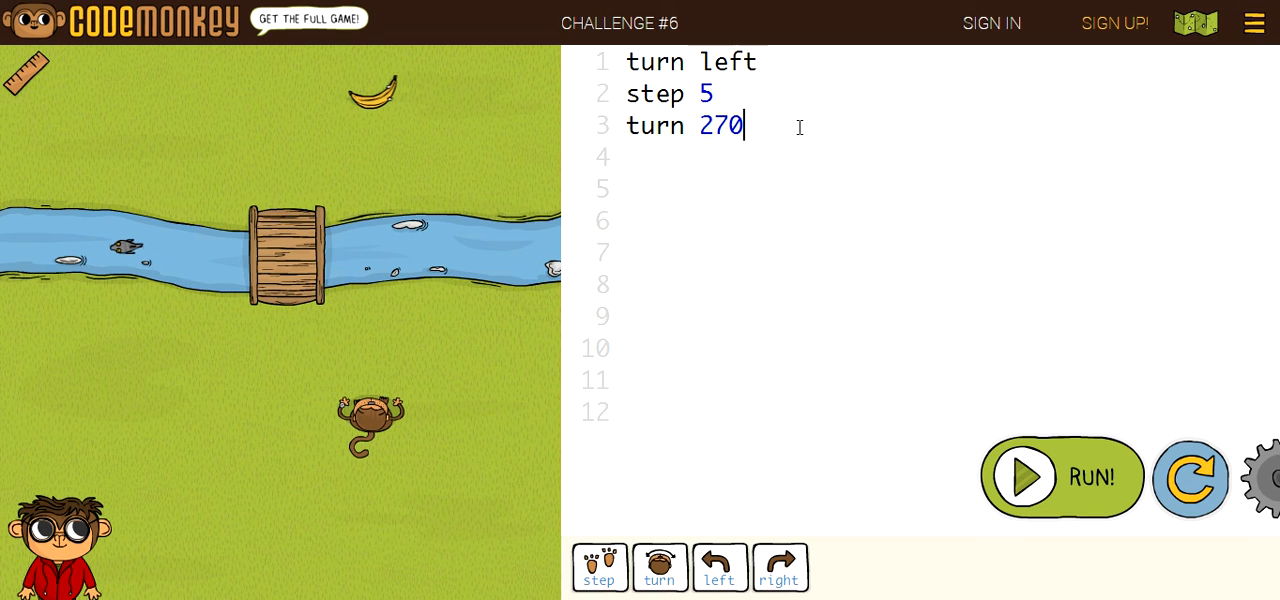
key("Return")
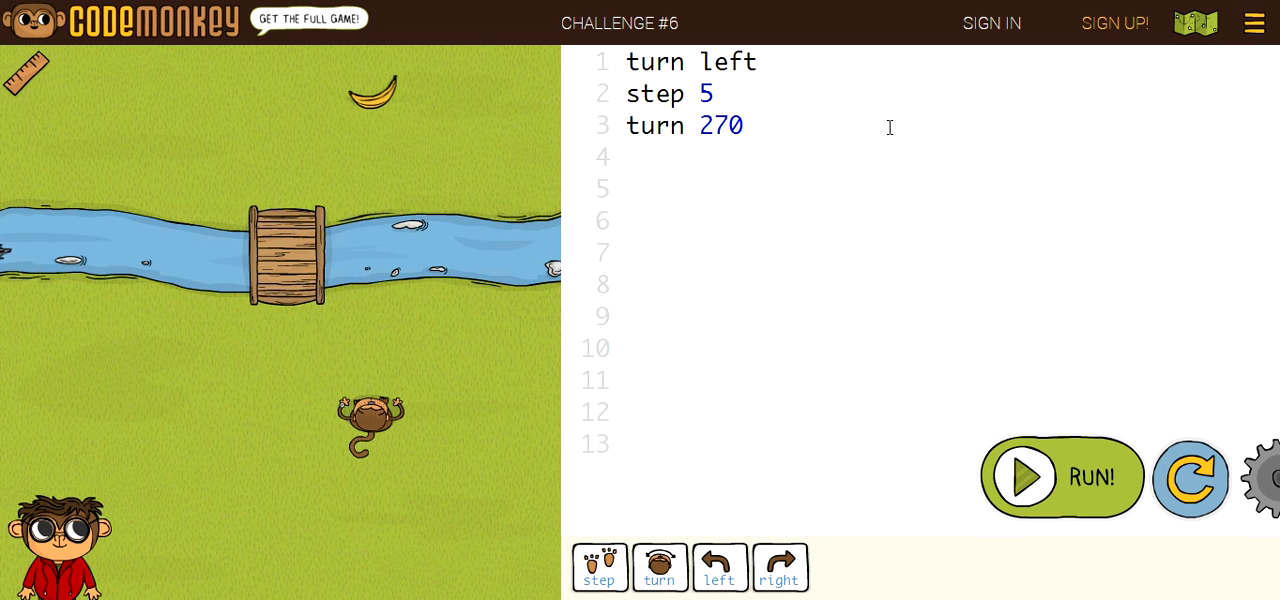
type("ste")
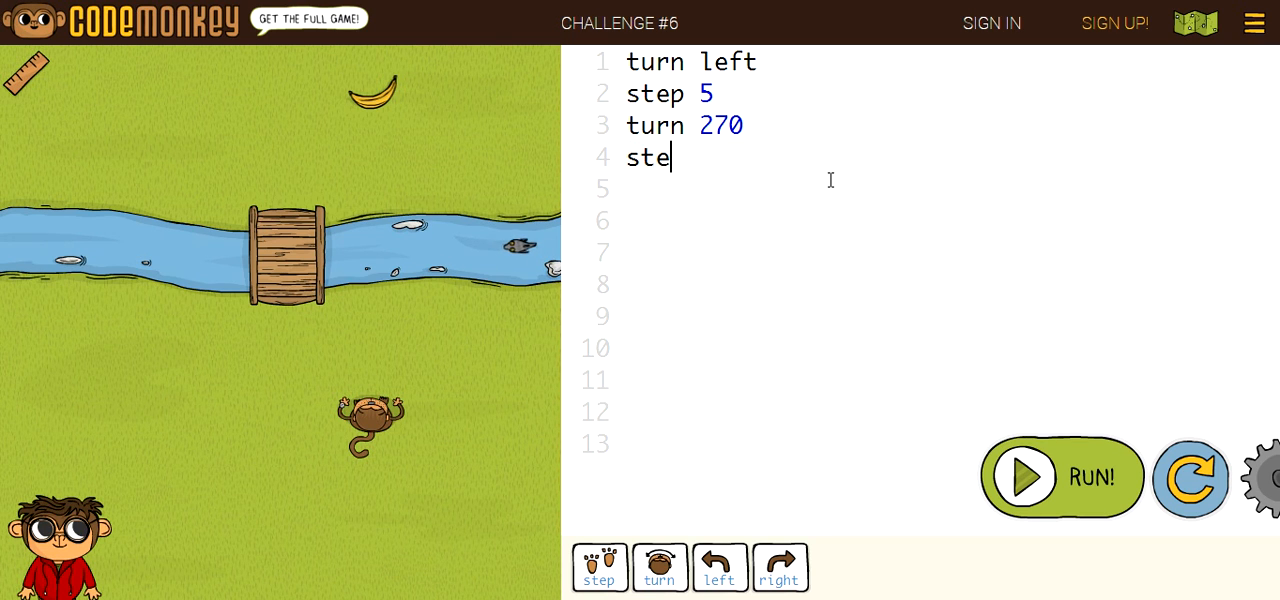
type("p")
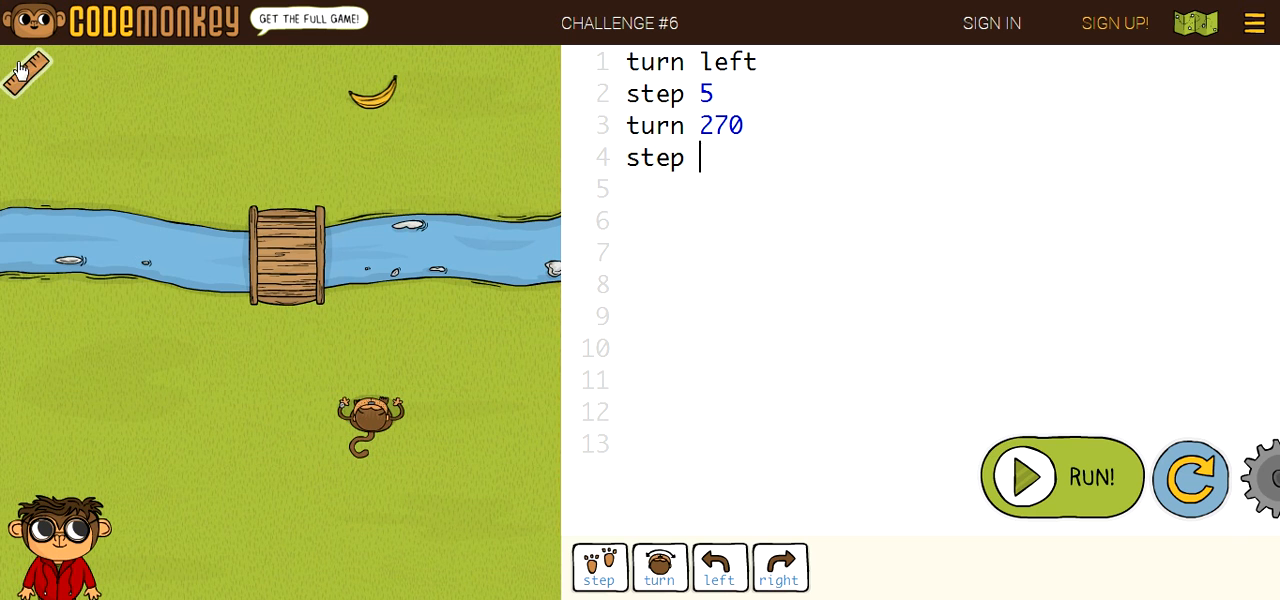
Measure with the ruler to add step 18, then add turn right
left_click_drag(25, 72, 287, 170)
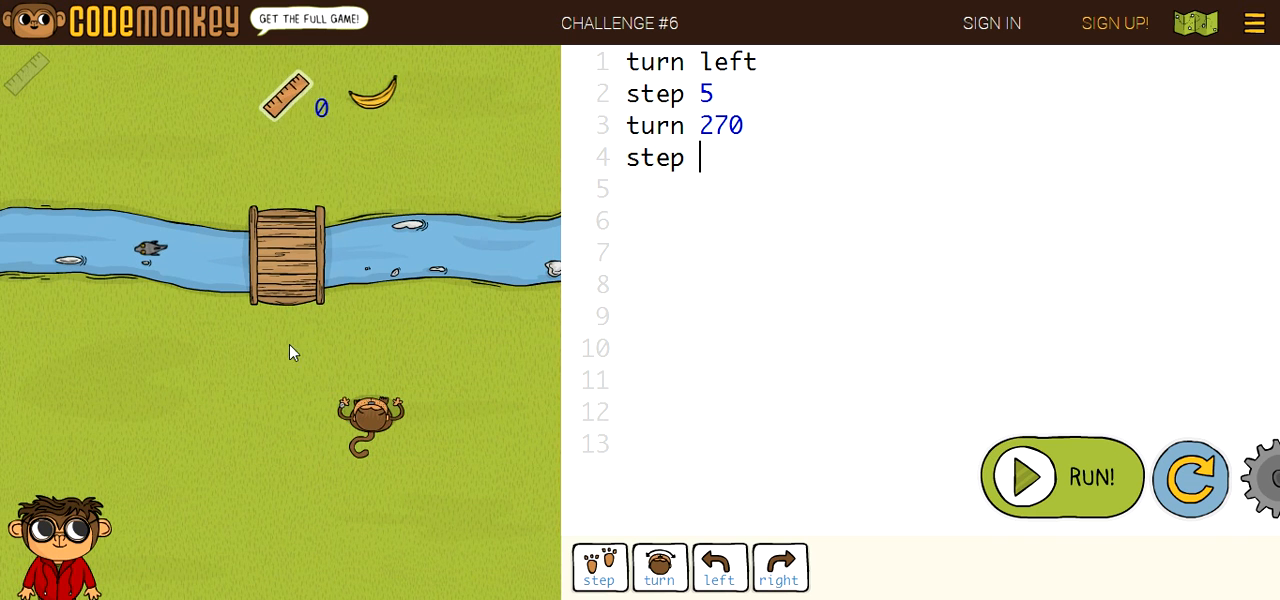
left_click_drag(287, 95, 287, 452)
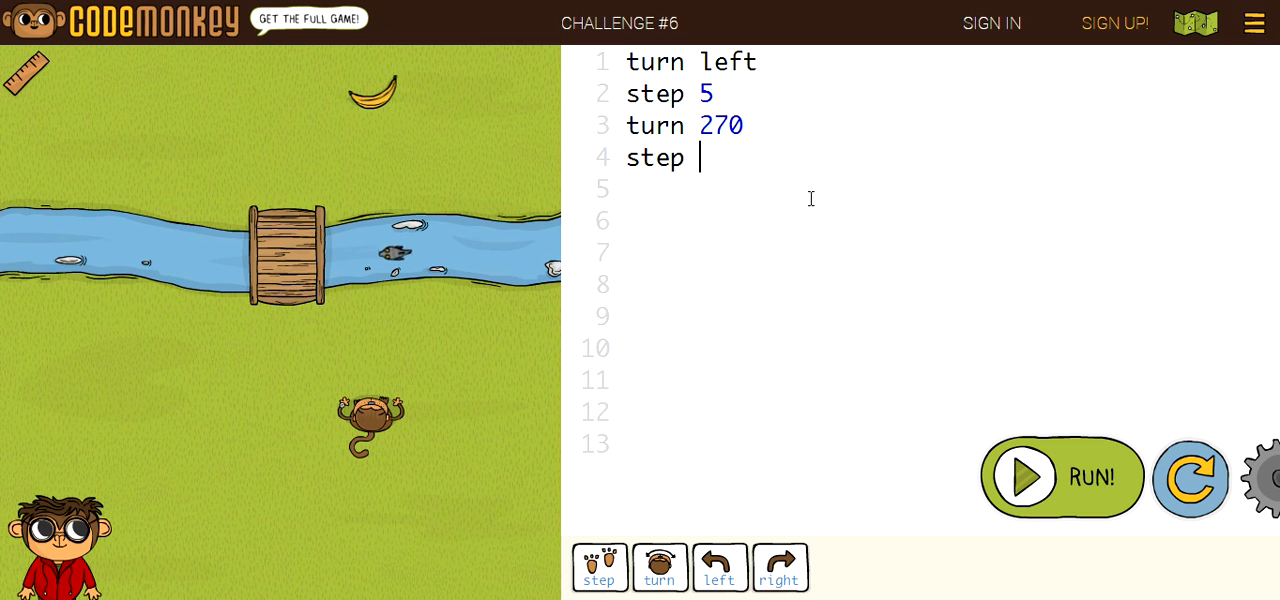
type("18 ")
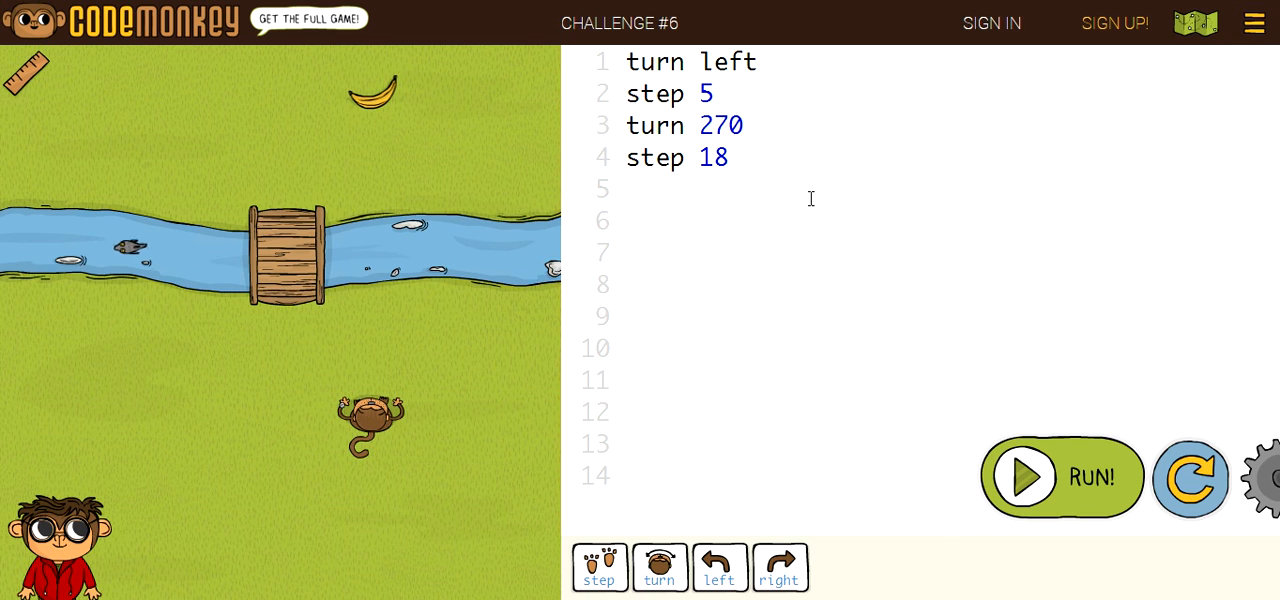
type("turn l")
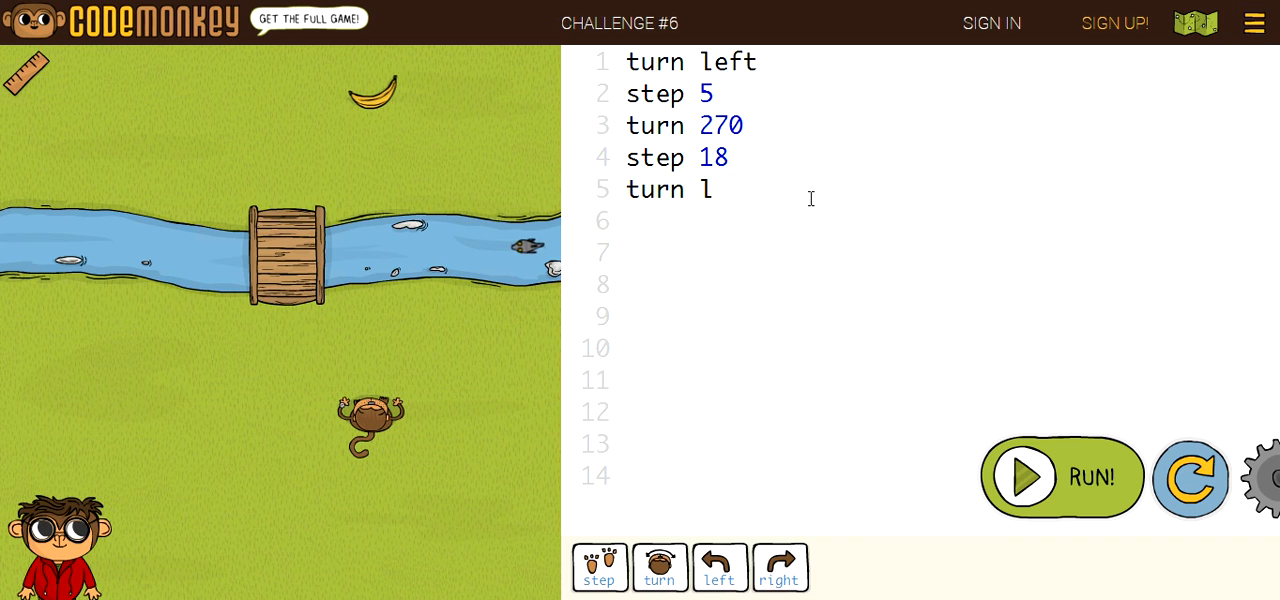
key("BackSpace")
type("right")
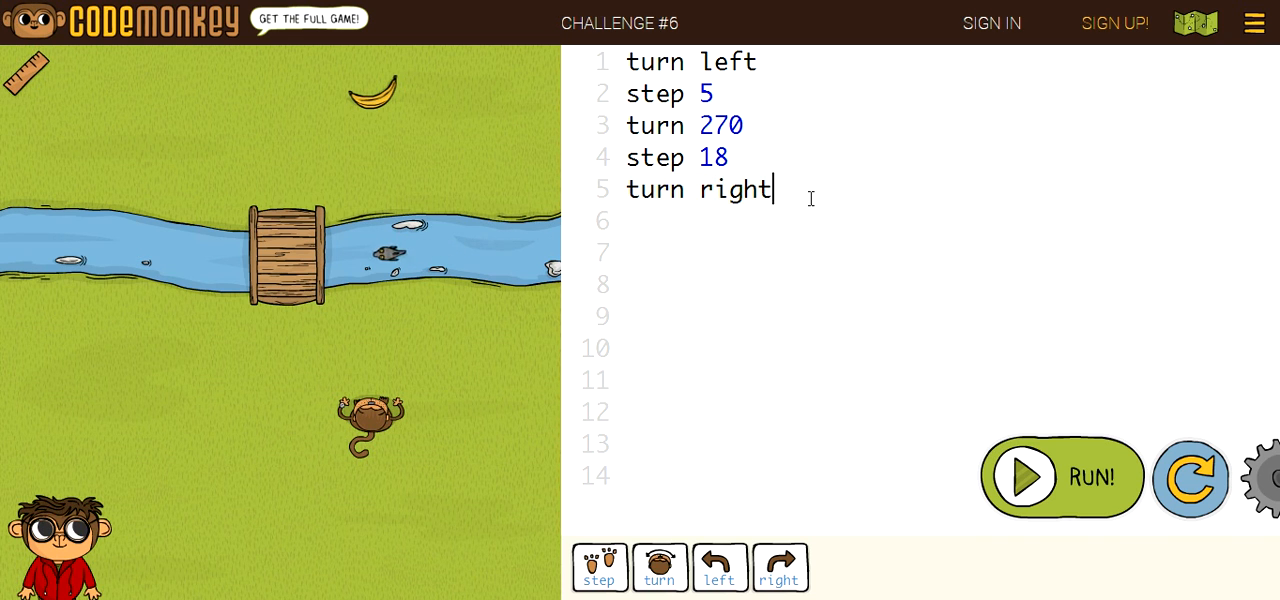
key("Return")
type("s")
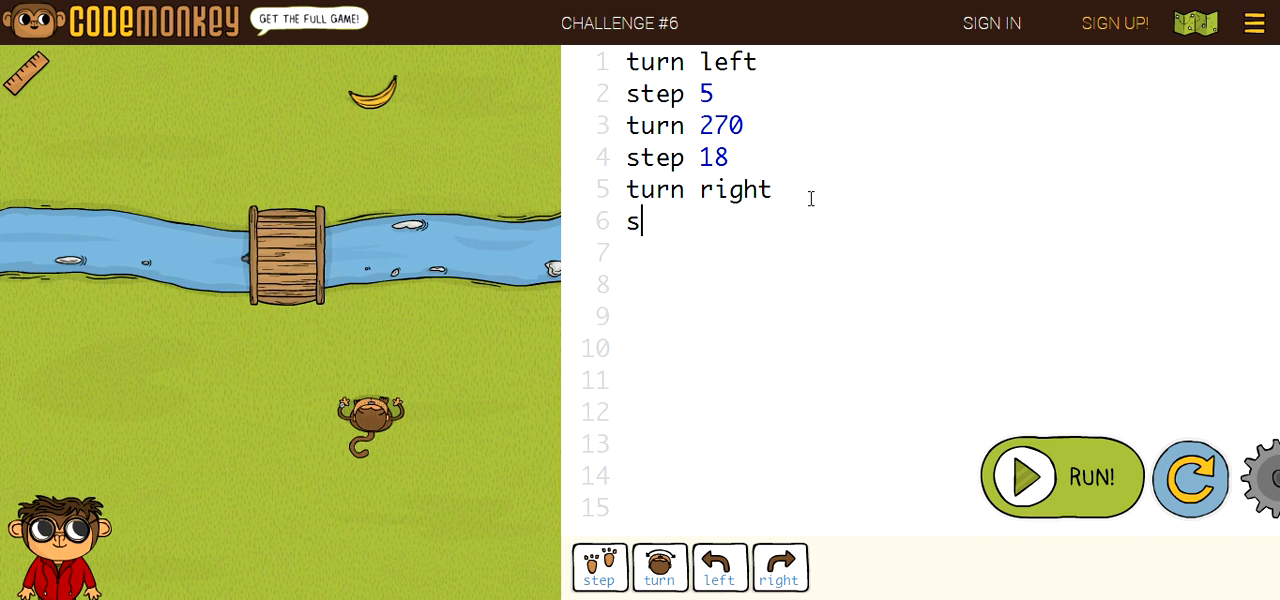
type("tep")
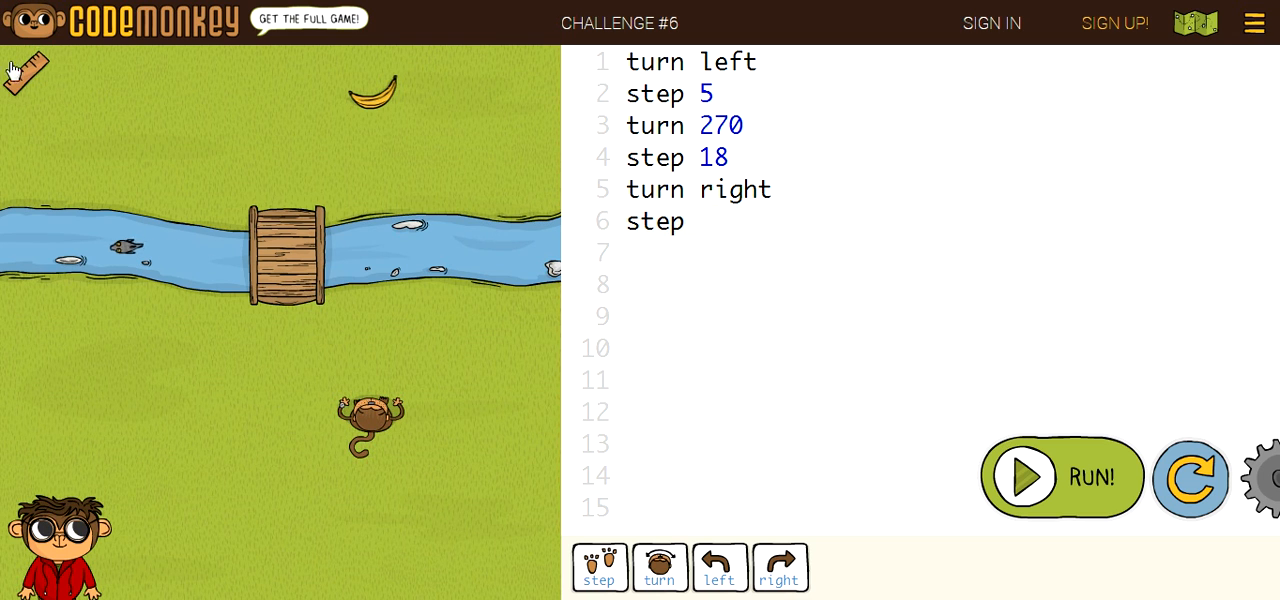
Measure the last stretch, add step 5 and run the finished program
left_click(14, 70)
mouse_move(288, 102)
left_mouse_down()
mouse_move(378, 108)
mouse_move(40, 80)
left_mouse_up()
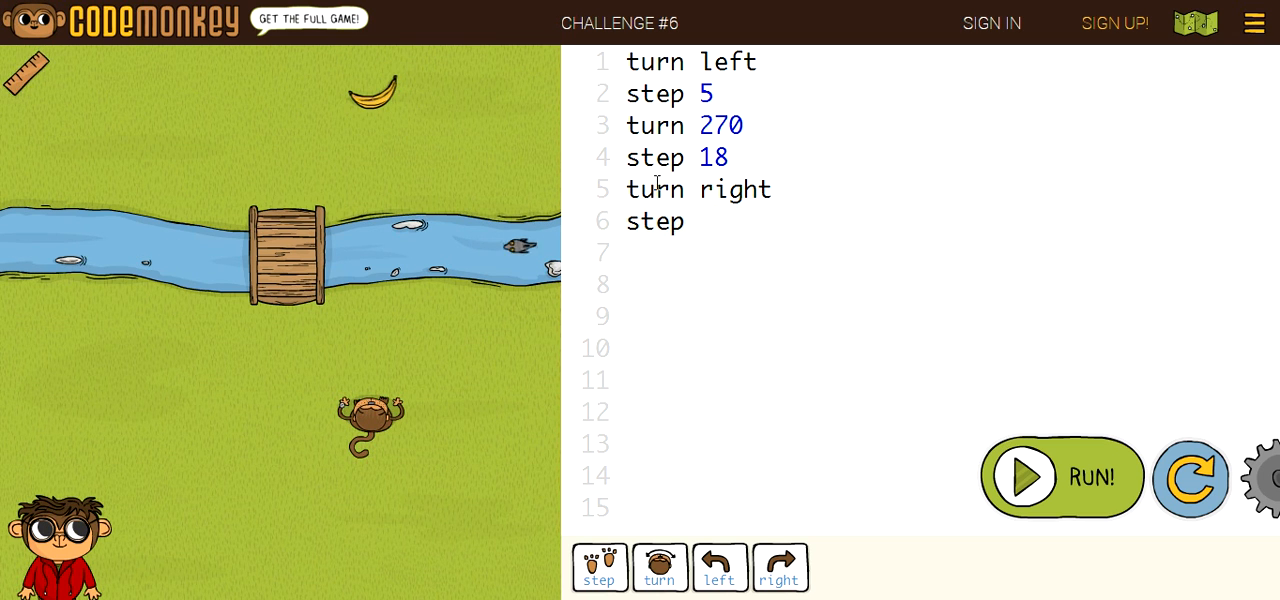
type("5")
left_click(1060, 477)
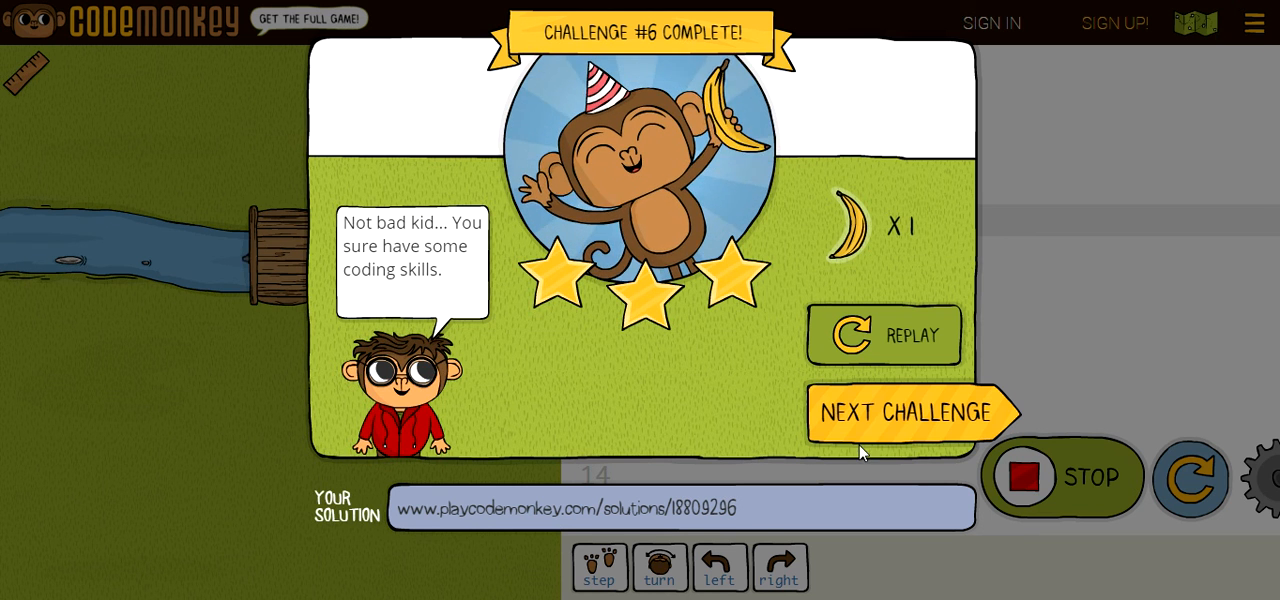
Leave the Challenge #6 three-star completion screen for Challenge #7
left_click(900, 415)
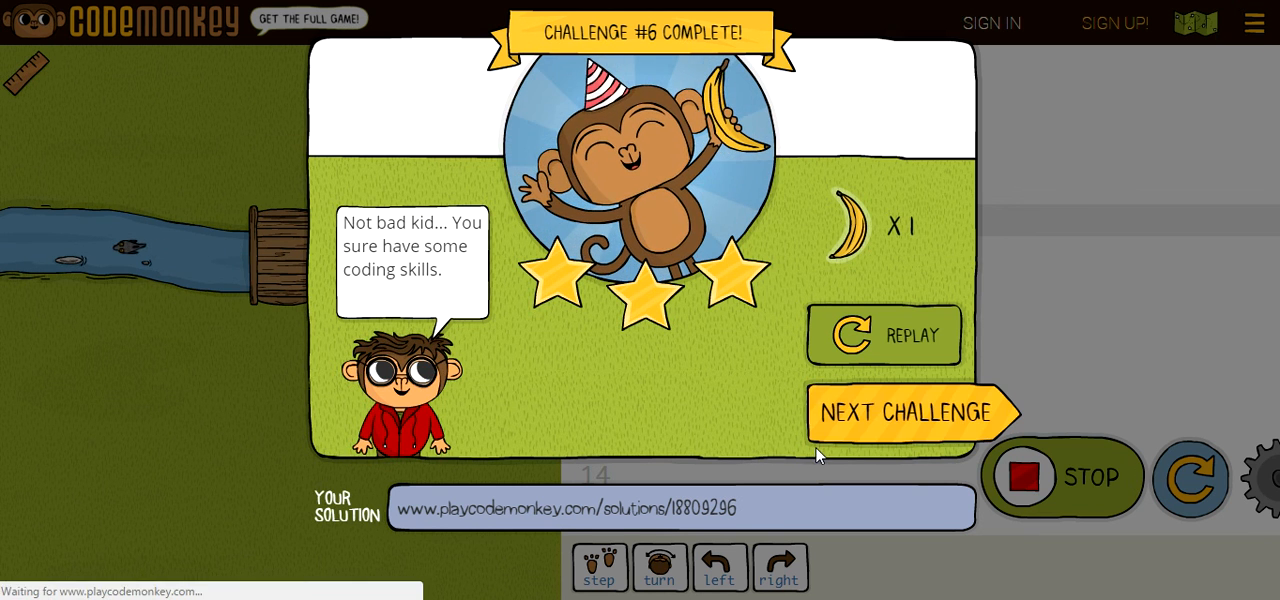